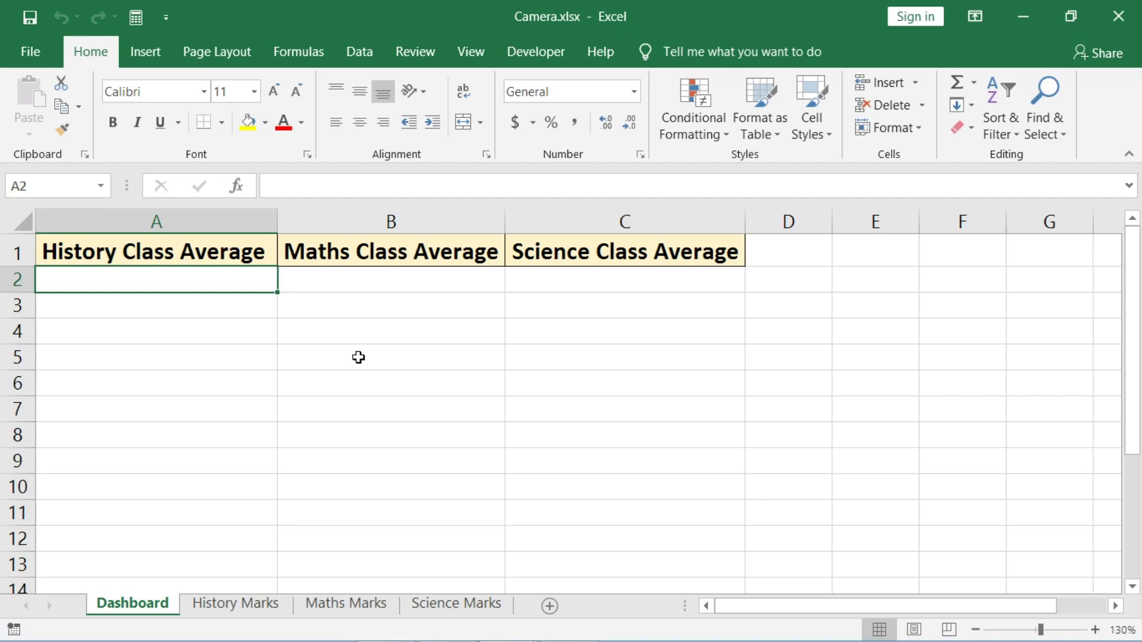
Step: Add Camera from 'Commands Not in the Ribbon' to the Quick Access Toolbar
click(168, 16)
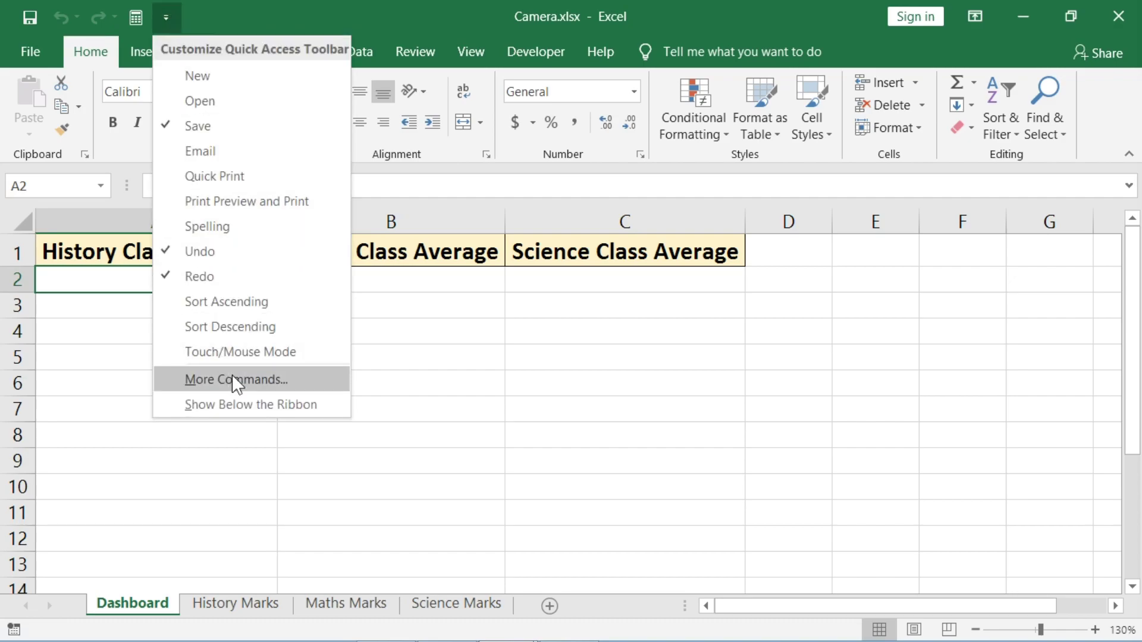
click(267, 379)
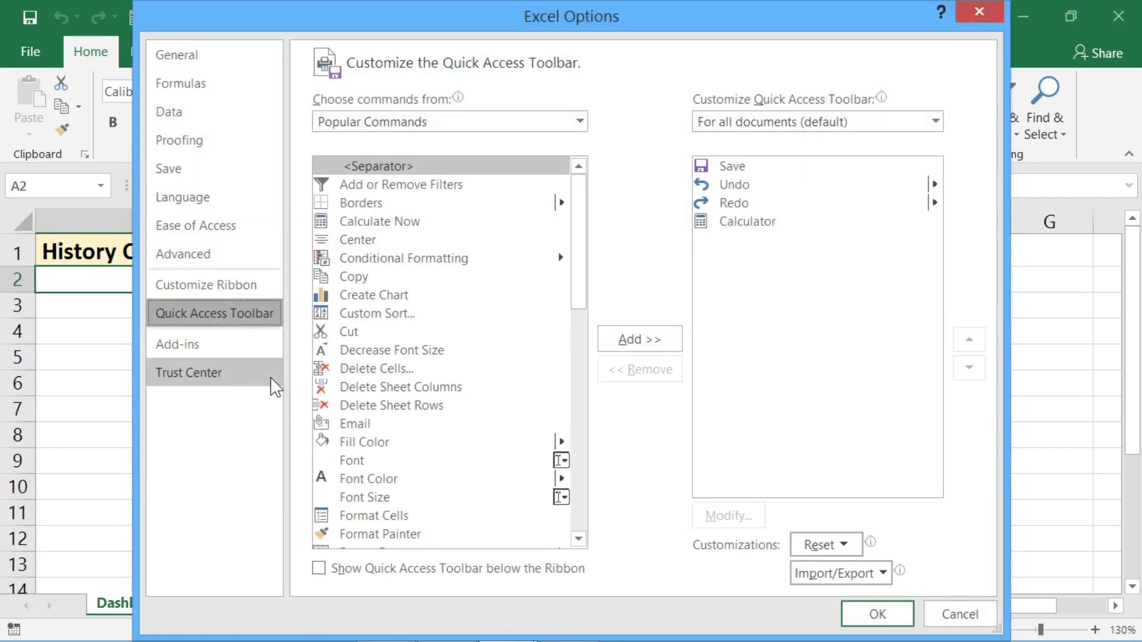
click(564, 122)
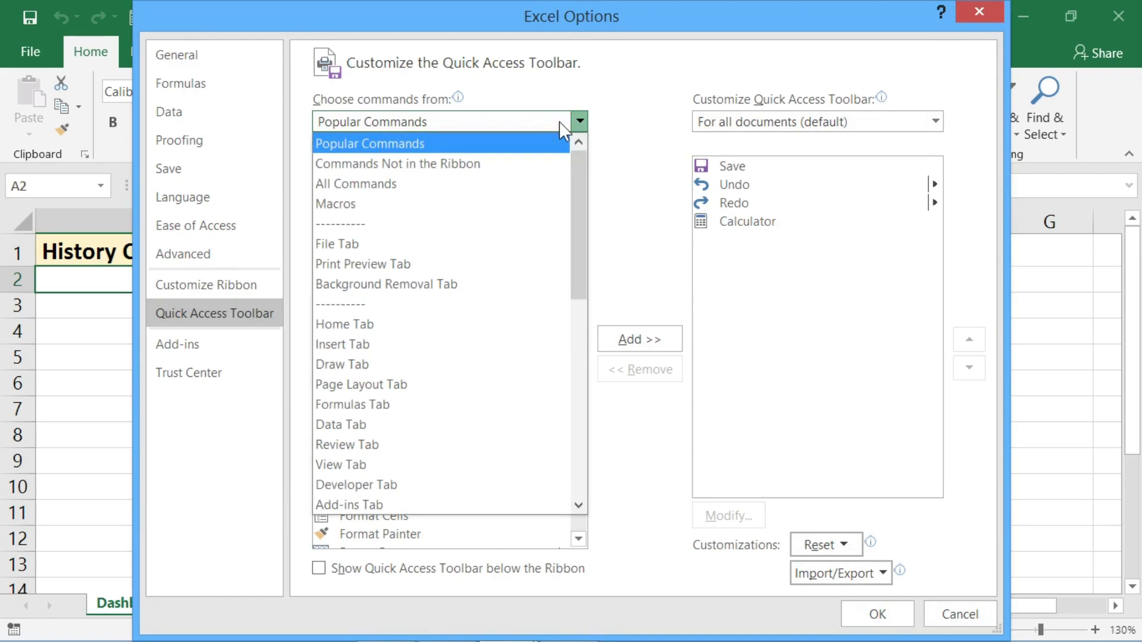
click(557, 165)
drag(579, 186, 581, 217)
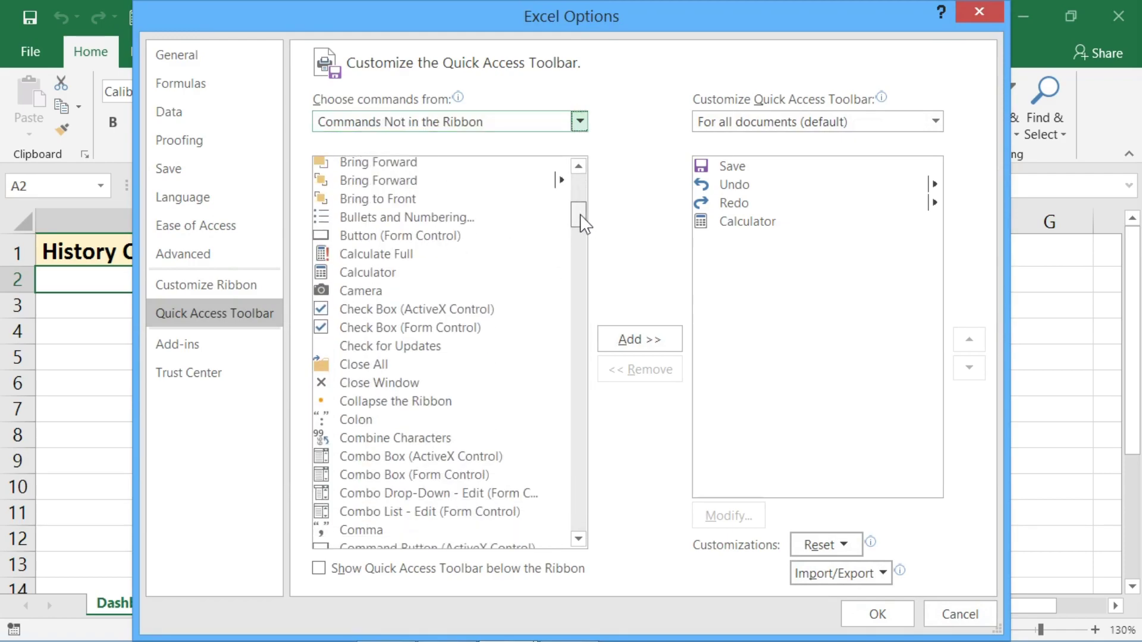
click(491, 293)
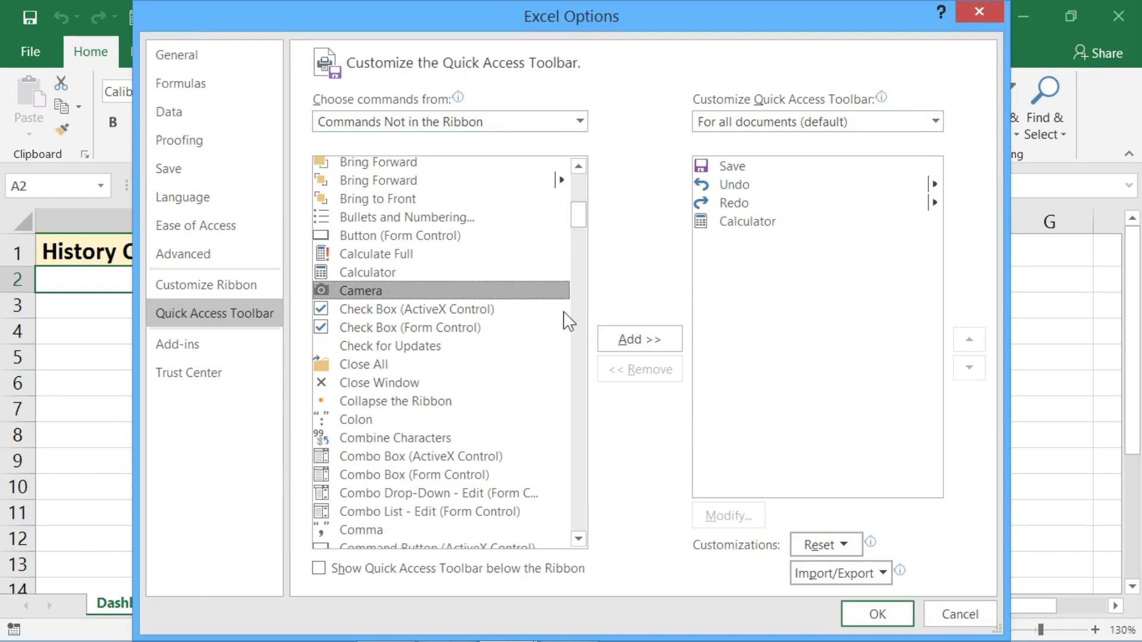
click(653, 343)
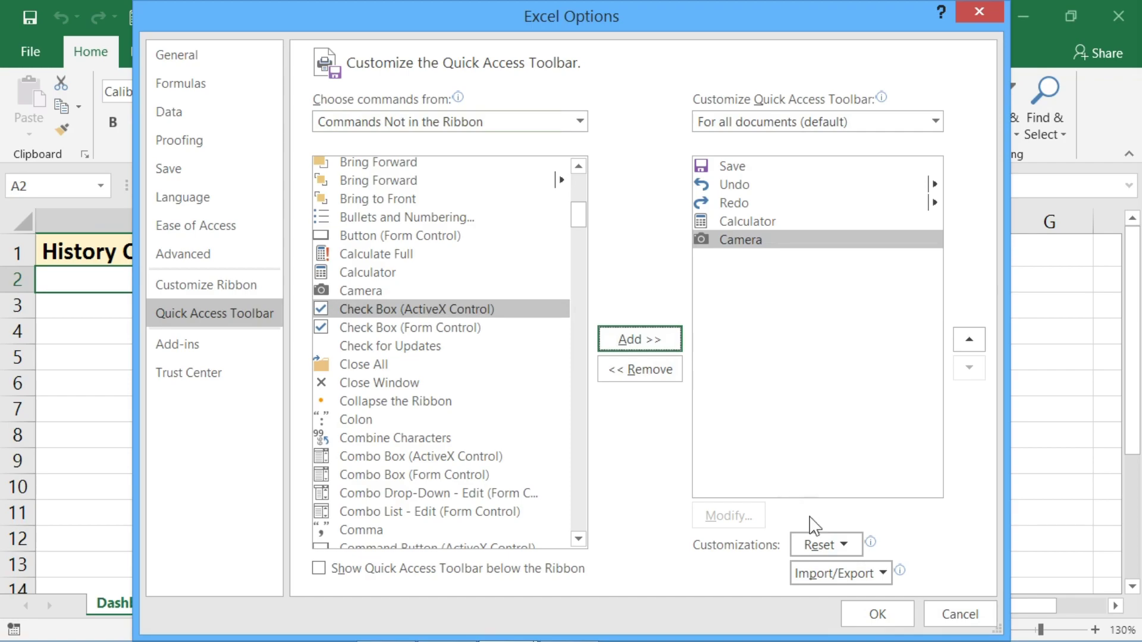
click(879, 615)
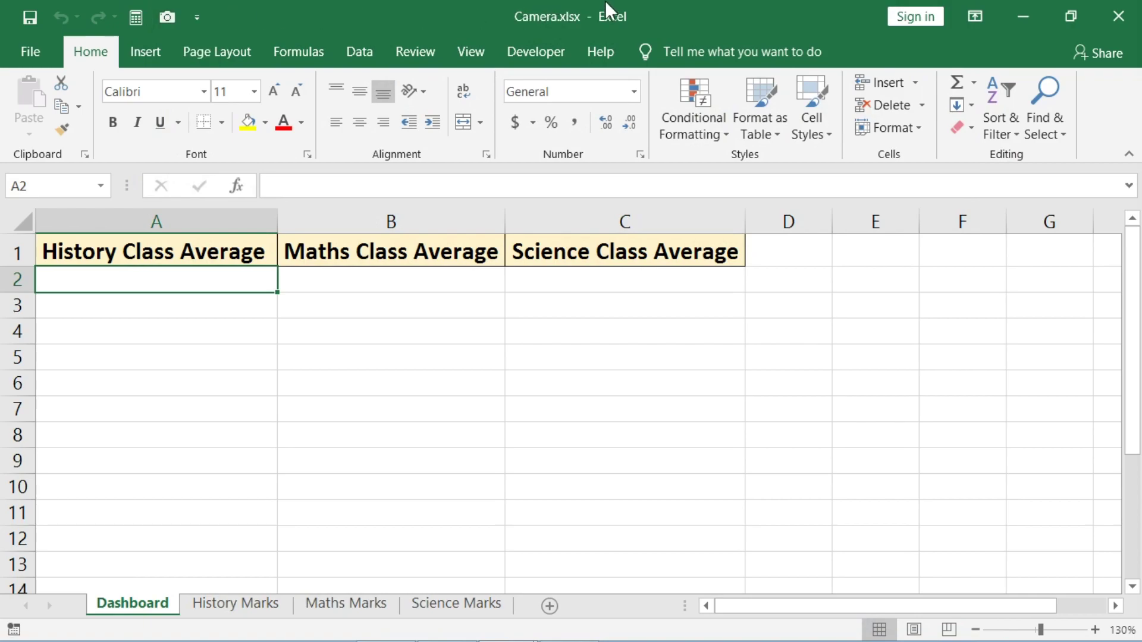
Step: Select the History Marks table A1:B8 and take a Camera snapshot of it
right_click(1098, 105)
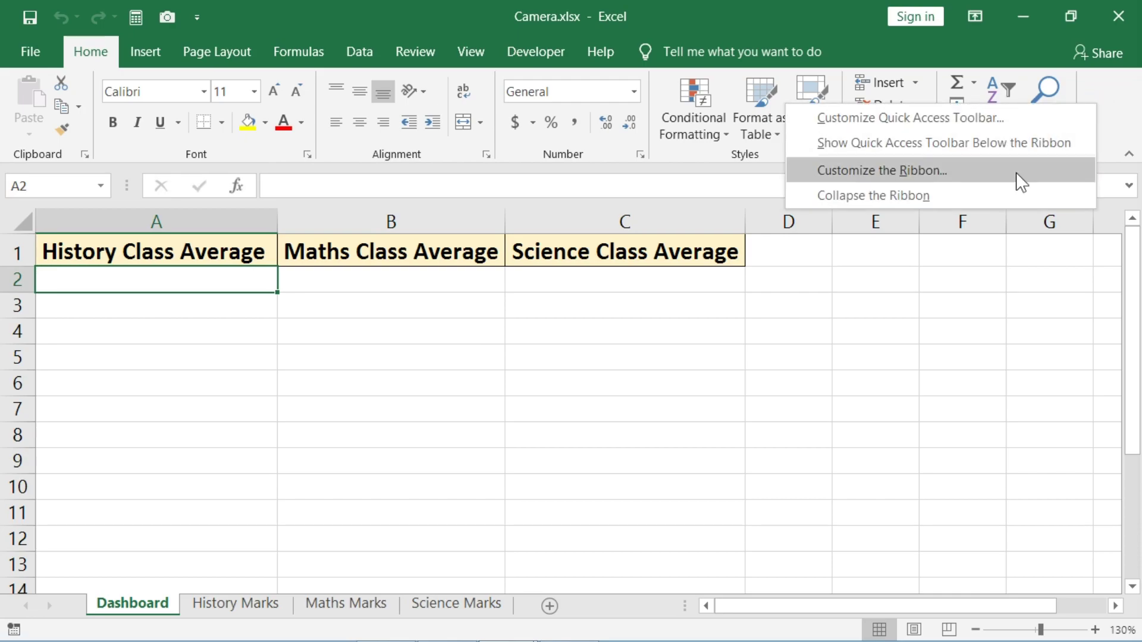
click(473, 348)
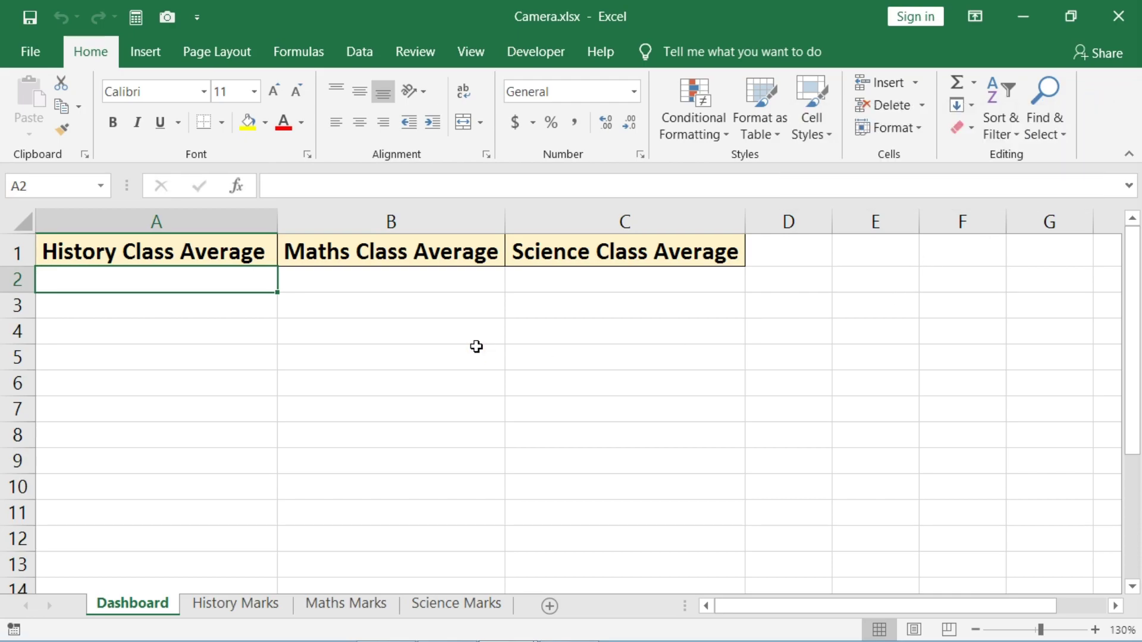
click(241, 604)
click(113, 252)
drag(113, 251, 319, 429)
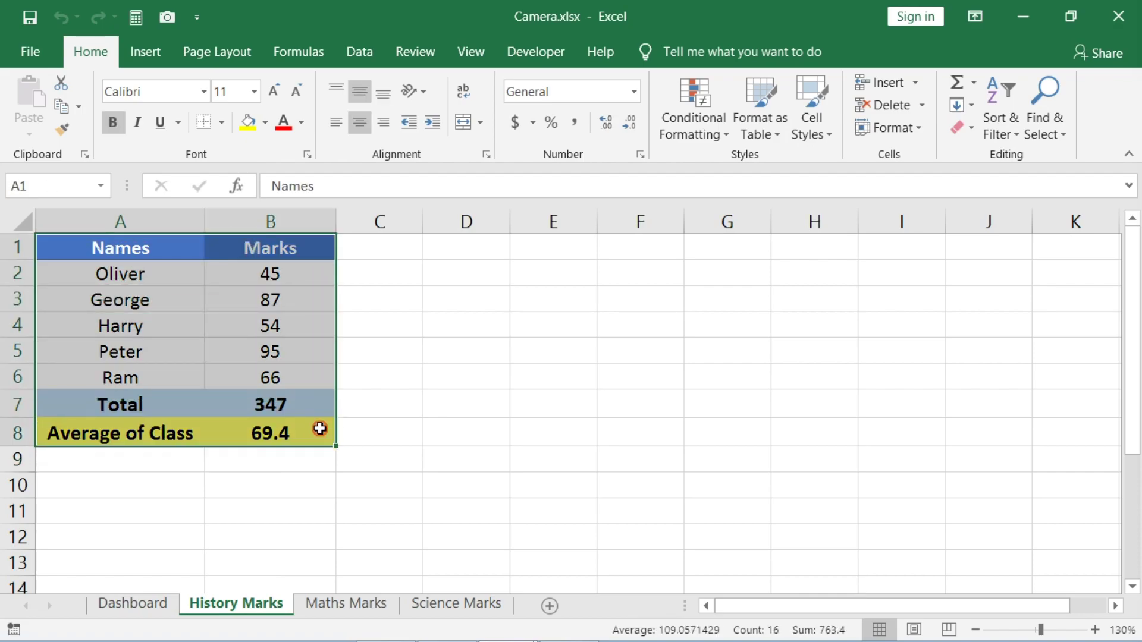
click(168, 17)
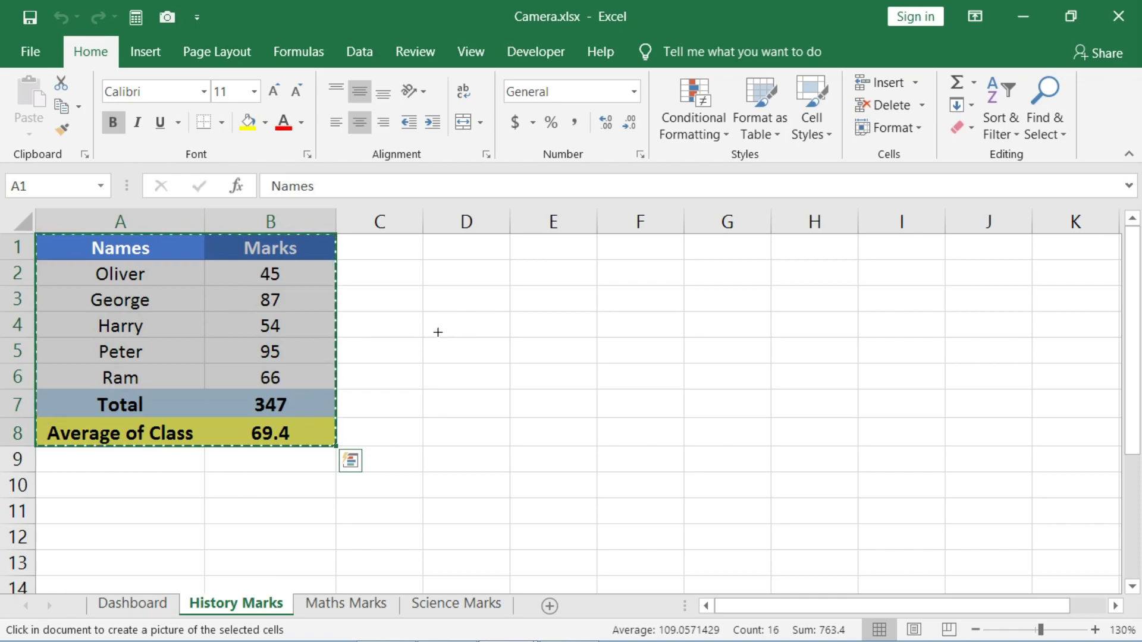
Step: Paste the captured History Marks table picture and place it near column G
key(alt+Tab)
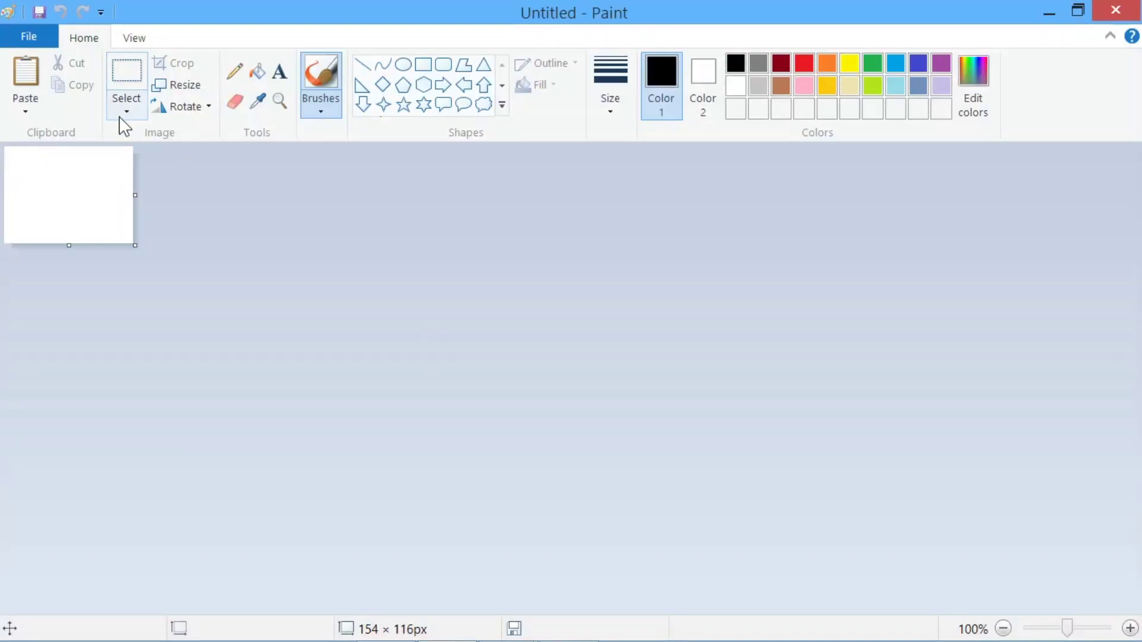
click(35, 59)
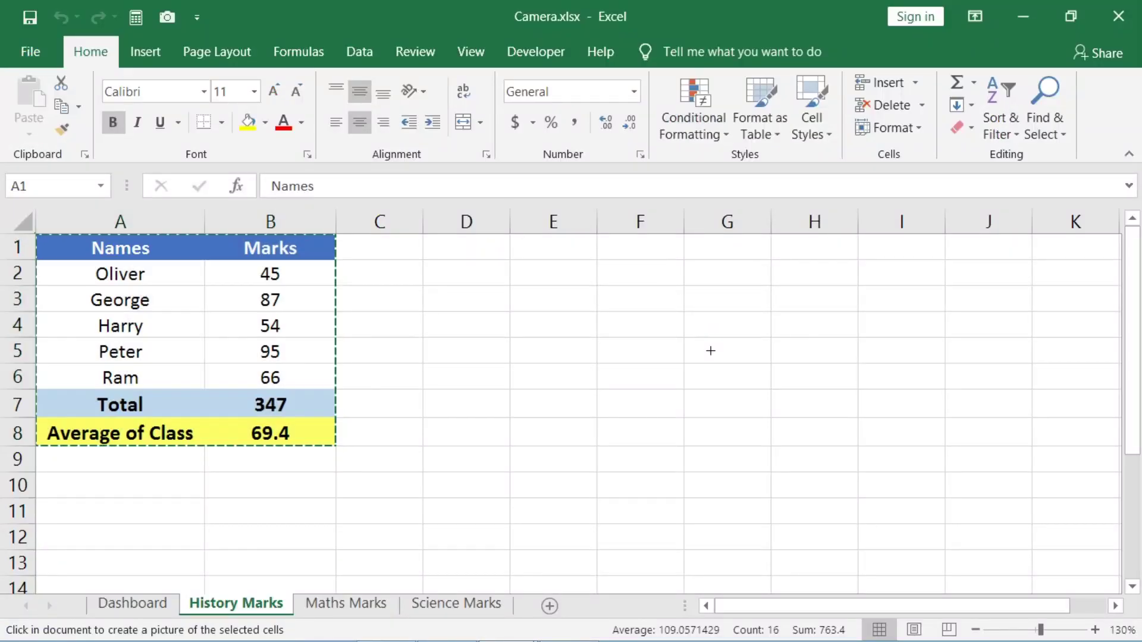
click(709, 350)
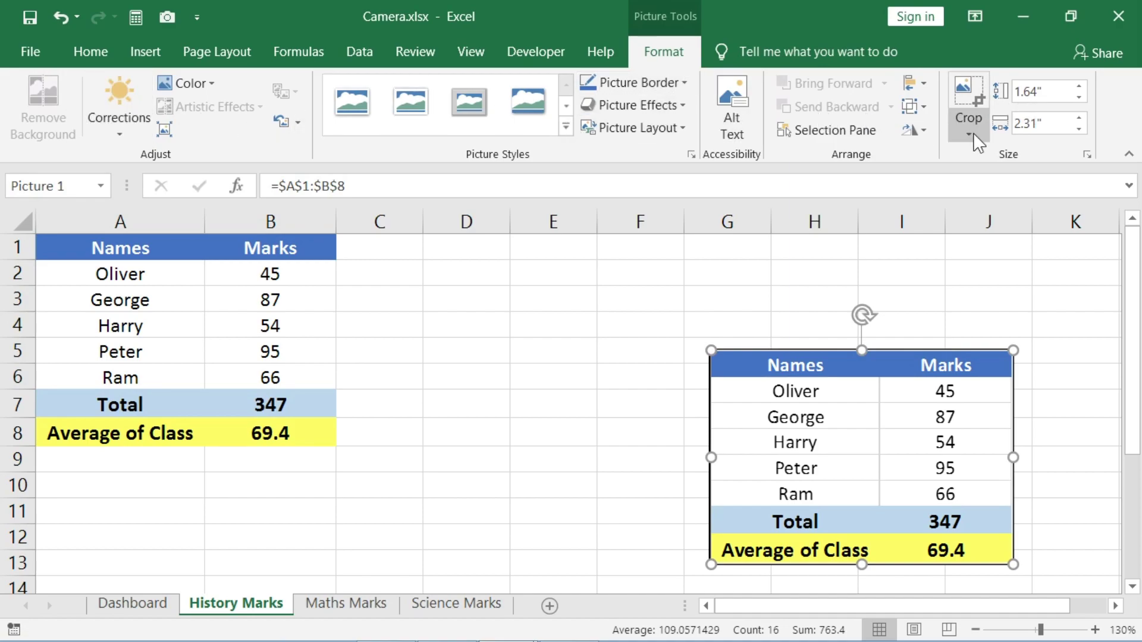
Step: Undo placing the linked History Marks table picture
click(64, 18)
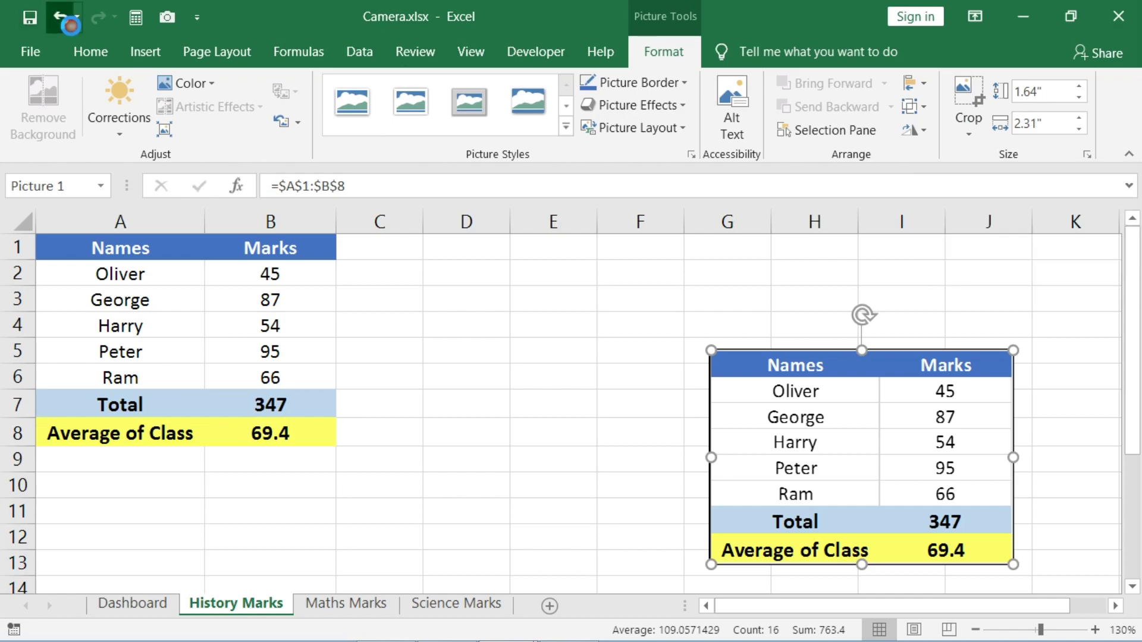
Step: Check the B8 class average formulas on the Science, Maths and History Marks sheets
click(385, 431)
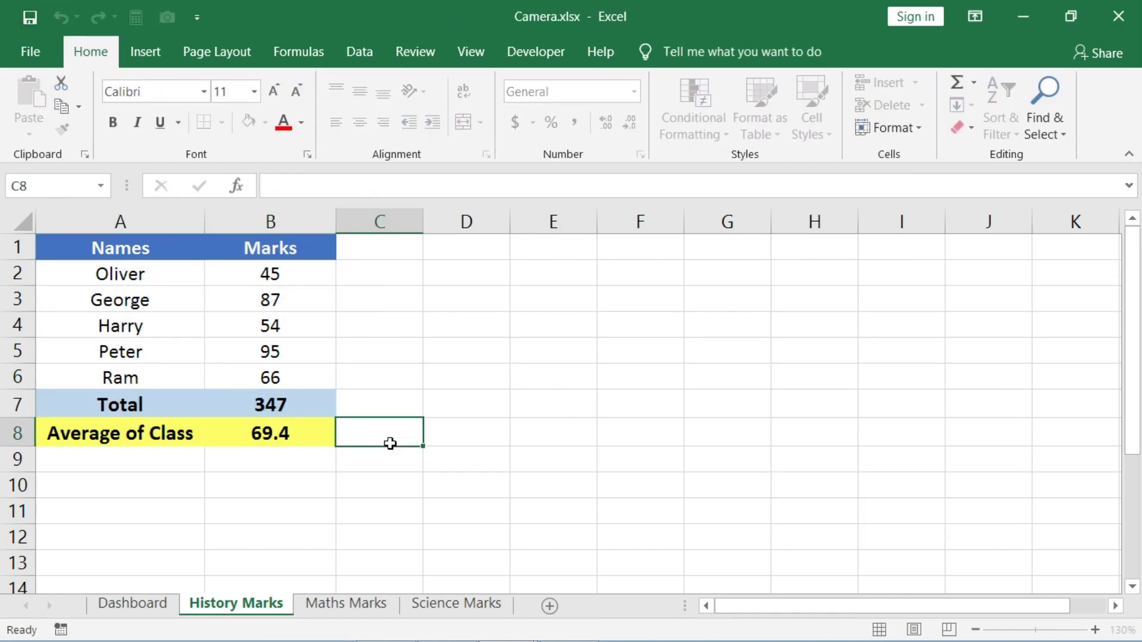
click(356, 605)
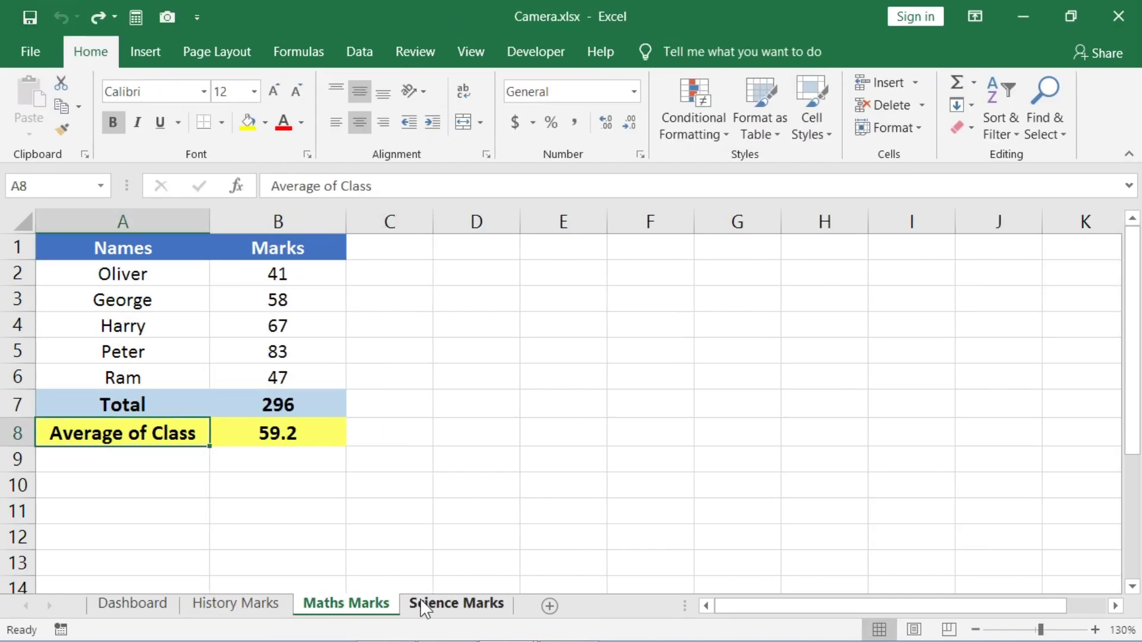
click(438, 604)
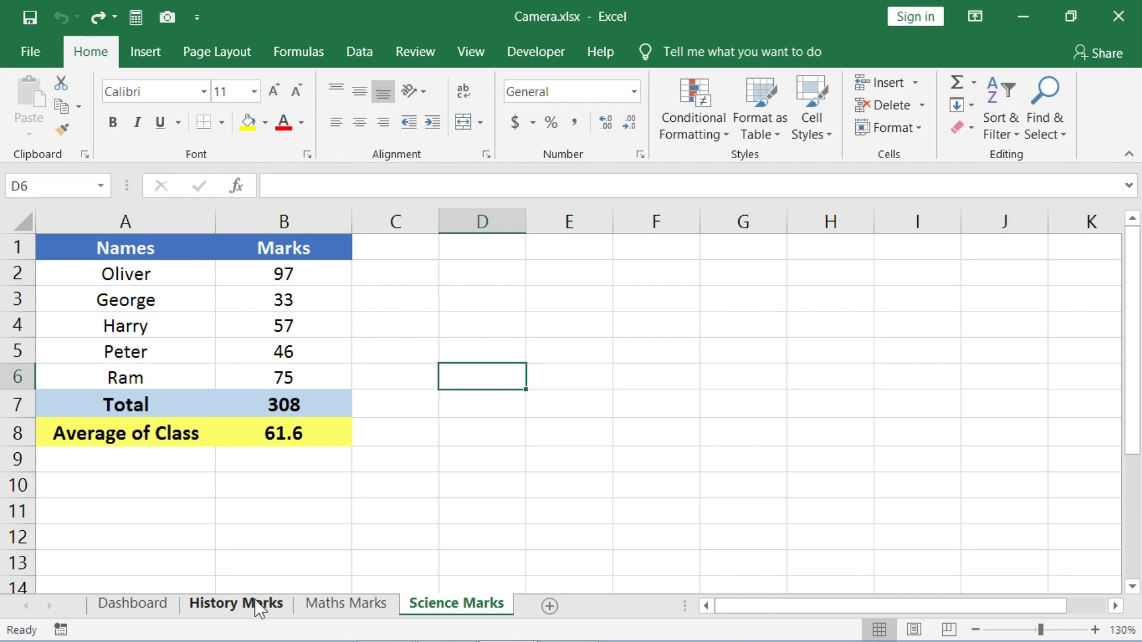
click(290, 438)
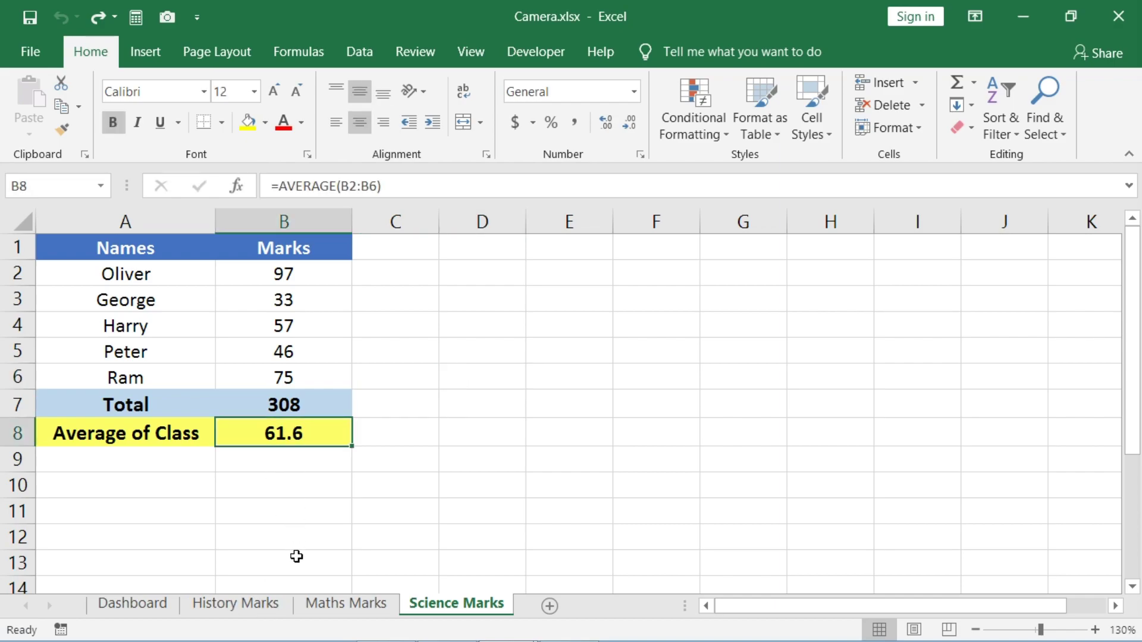
click(327, 605)
click(319, 430)
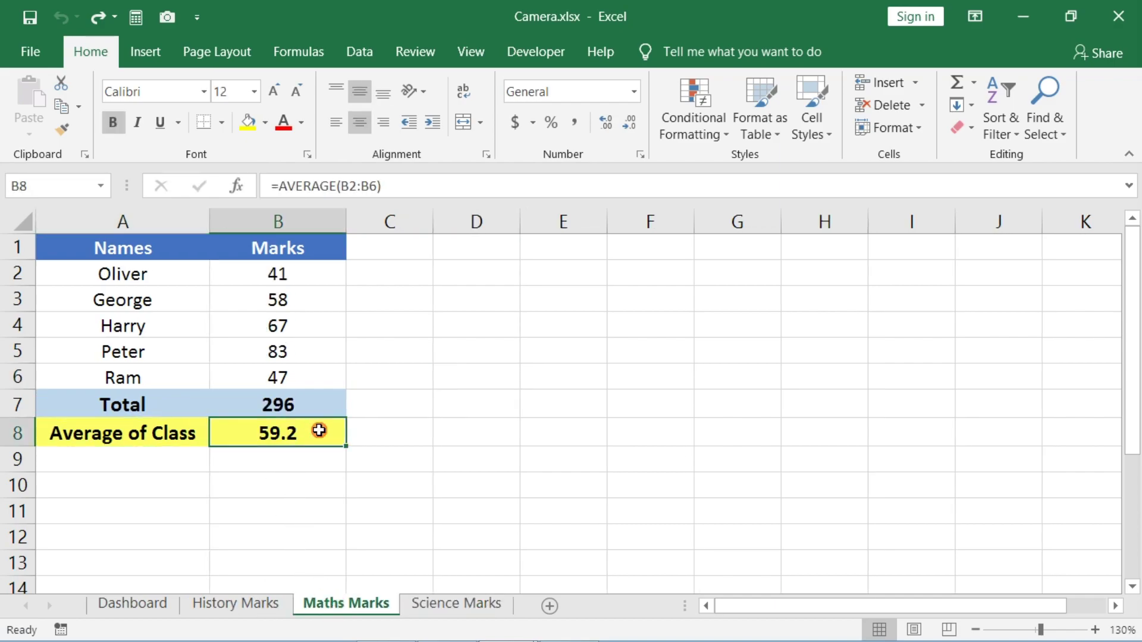
click(250, 605)
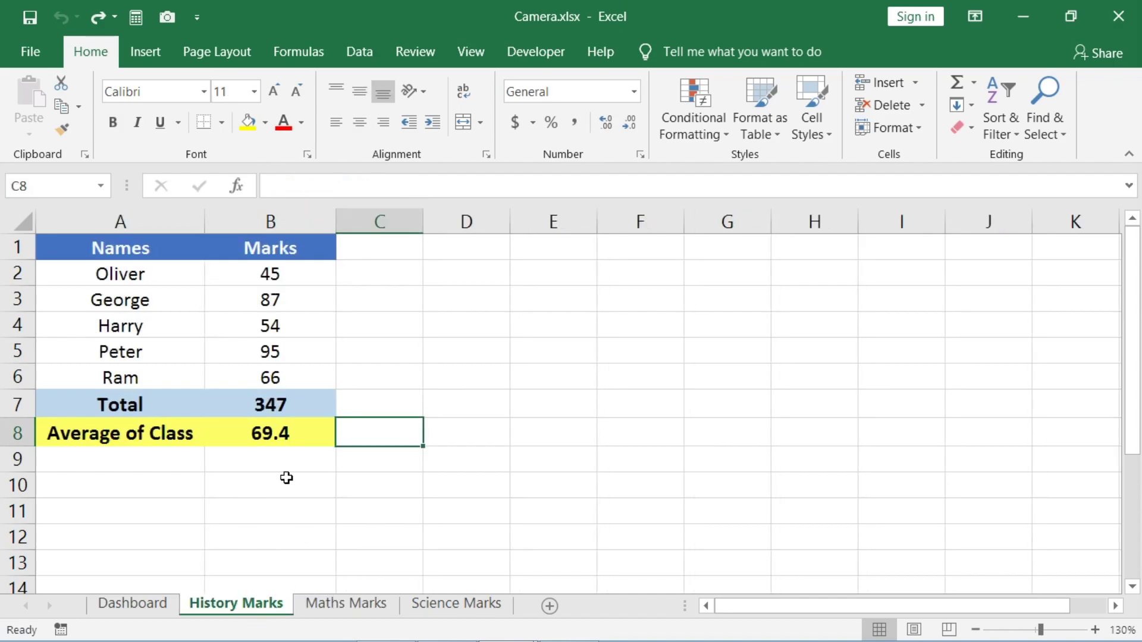
click(302, 439)
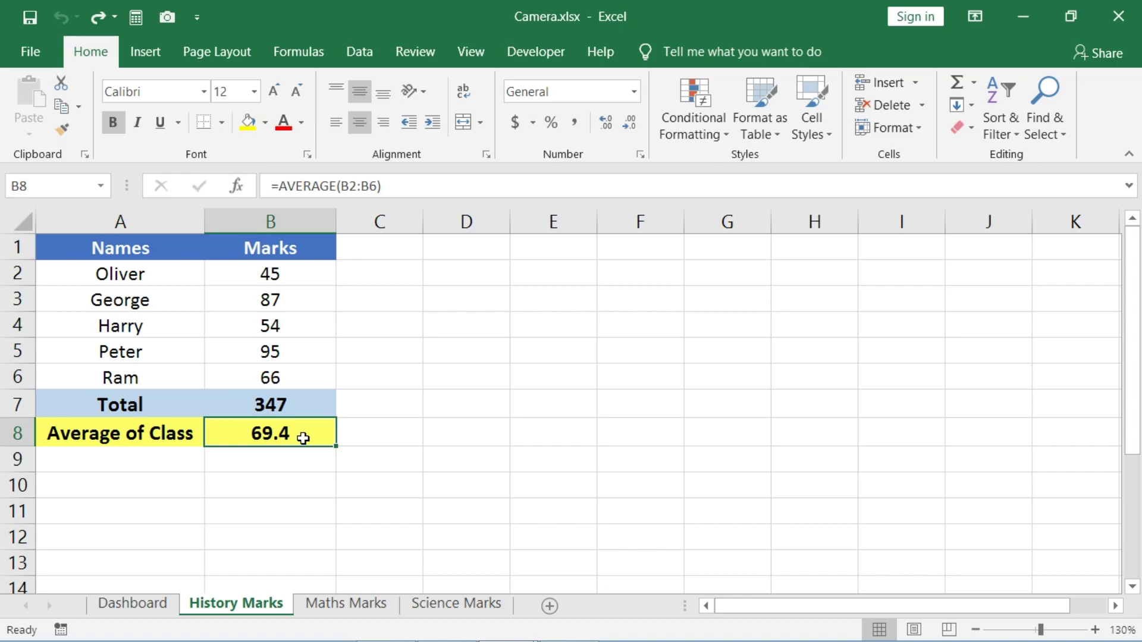
Step: Look over the Dashboard's average headings, then return to History Marks
click(350, 604)
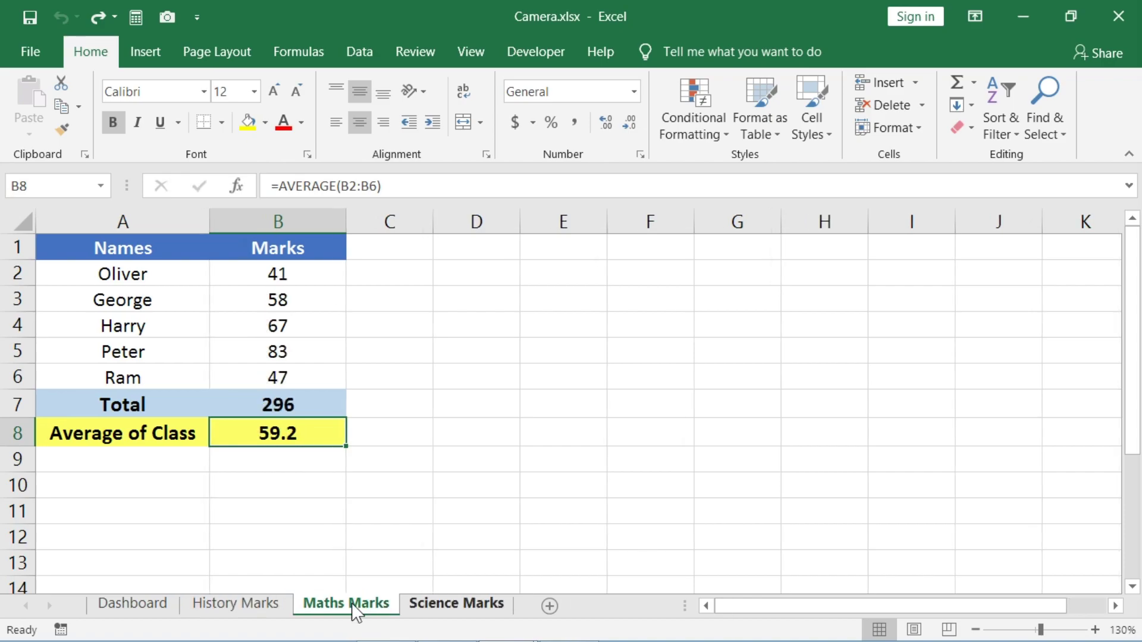
click(454, 604)
click(239, 605)
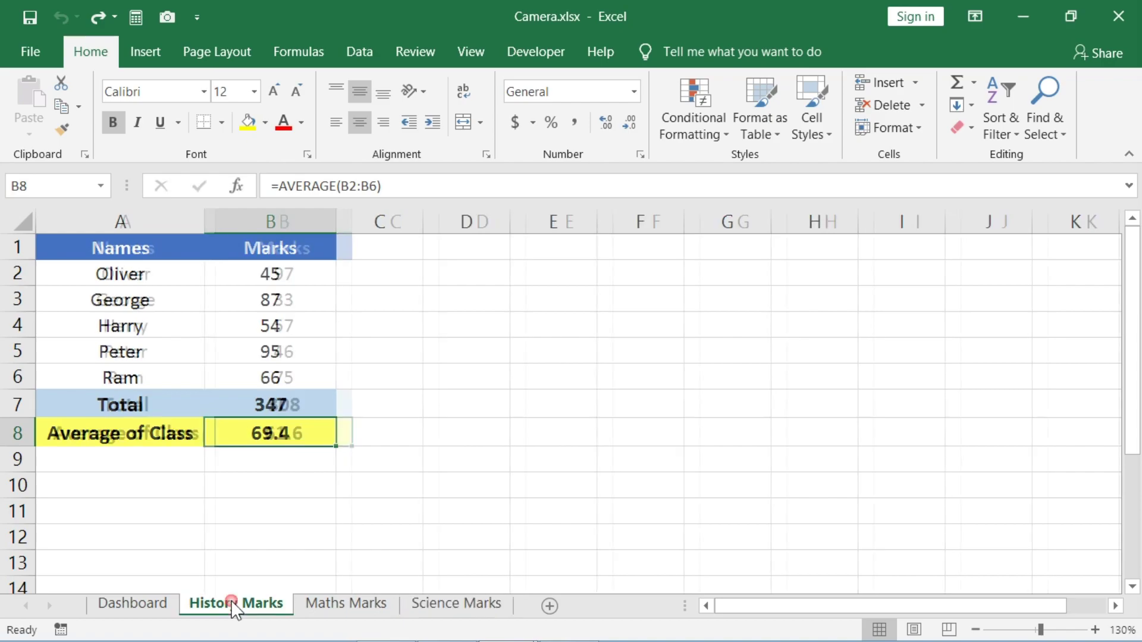
click(141, 604)
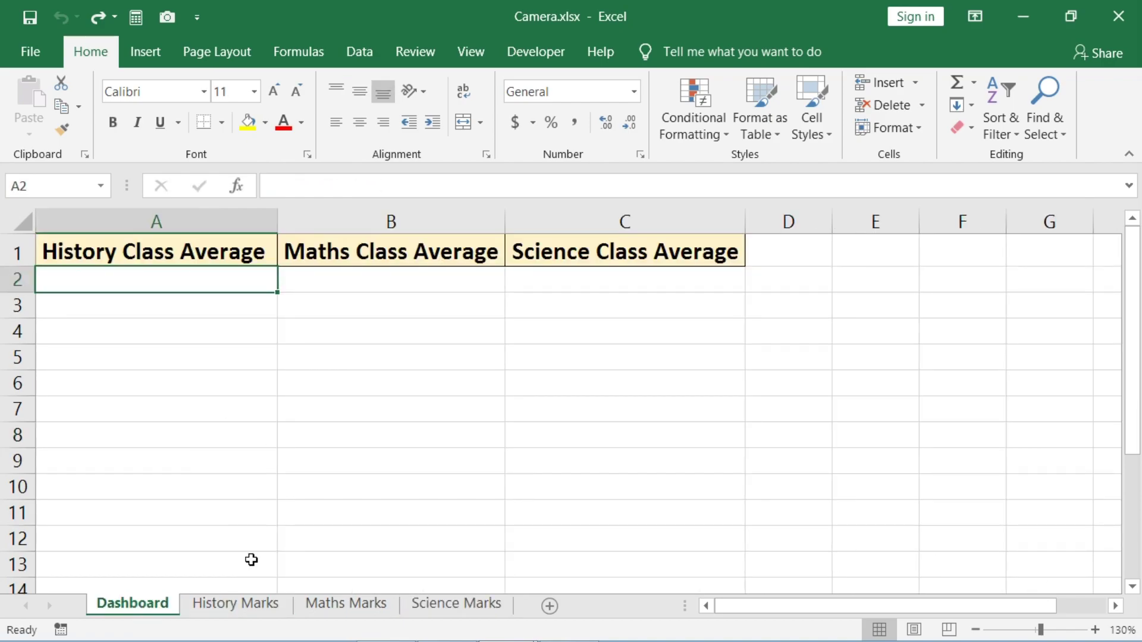
click(234, 605)
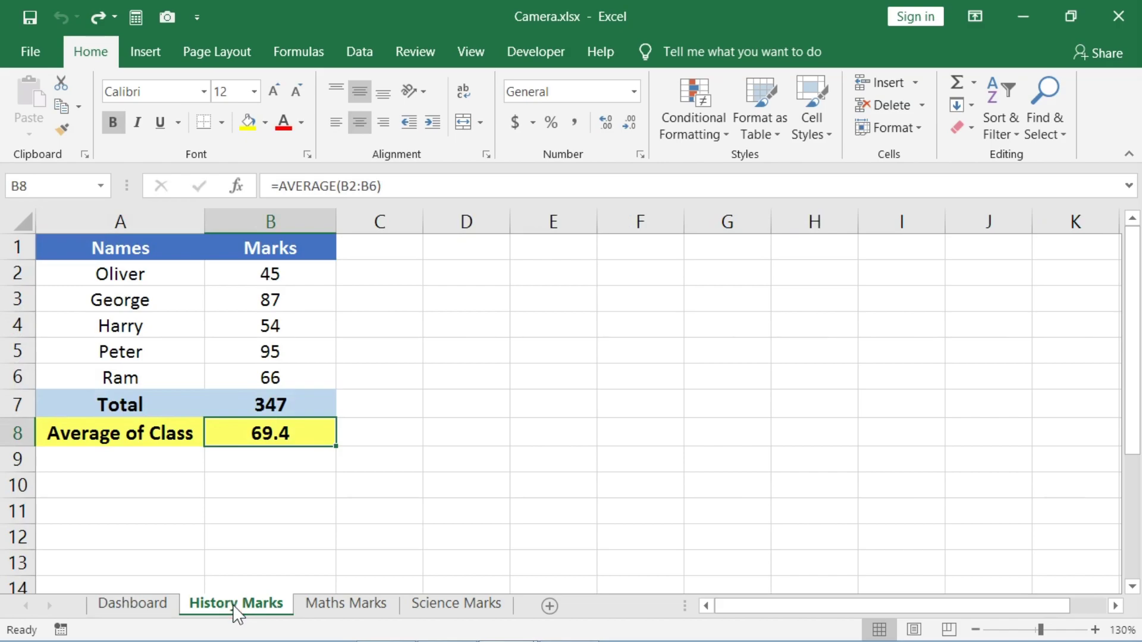
Step: Place live B8 pictures on Dashboard: History 69.4, Maths 59.2, Science 61.6, aligned
click(167, 17)
click(134, 604)
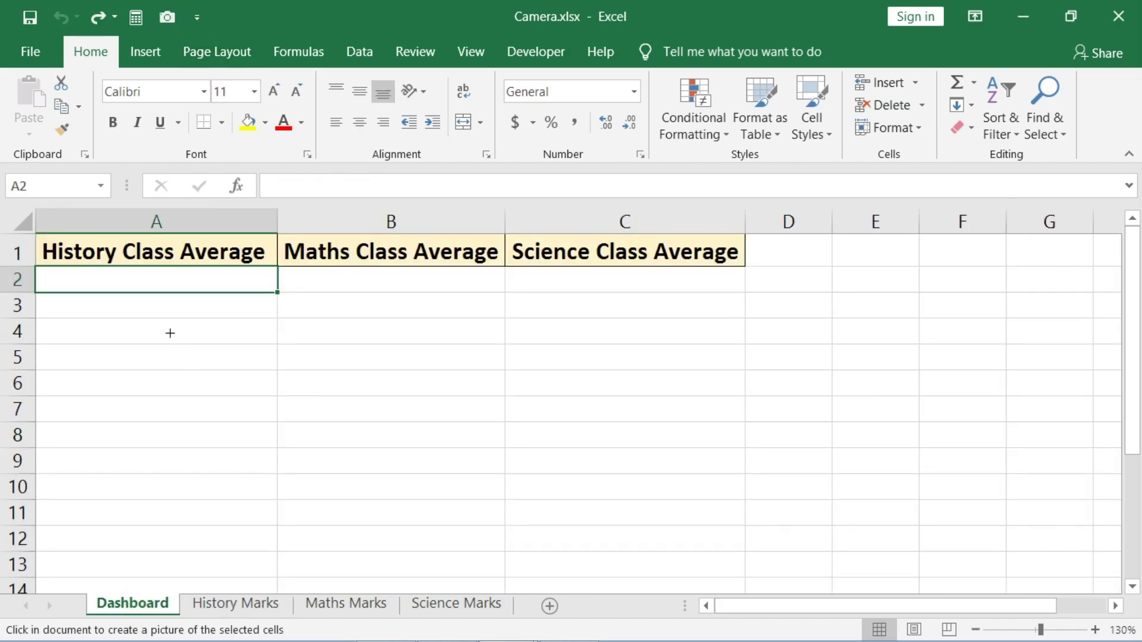
click(47, 304)
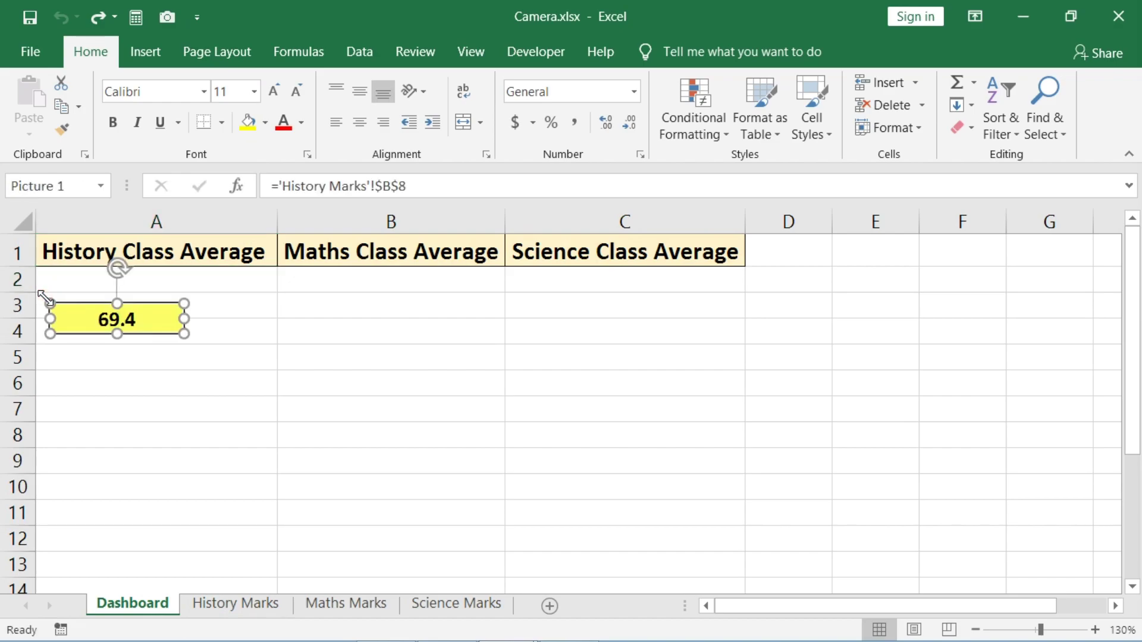
click(309, 605)
click(170, 18)
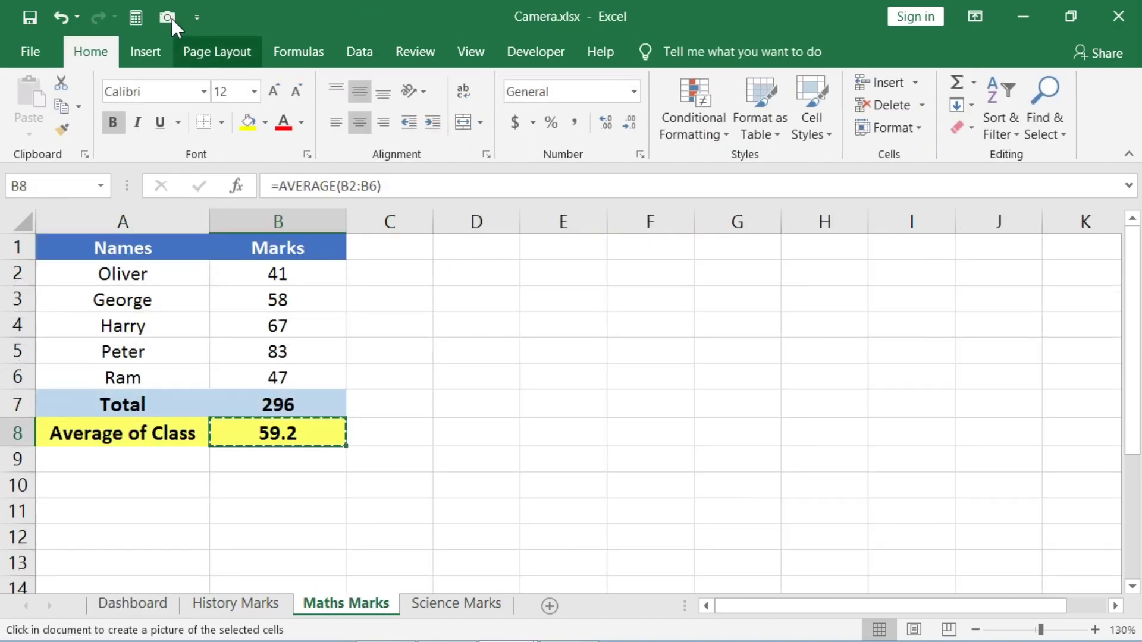
click(127, 603)
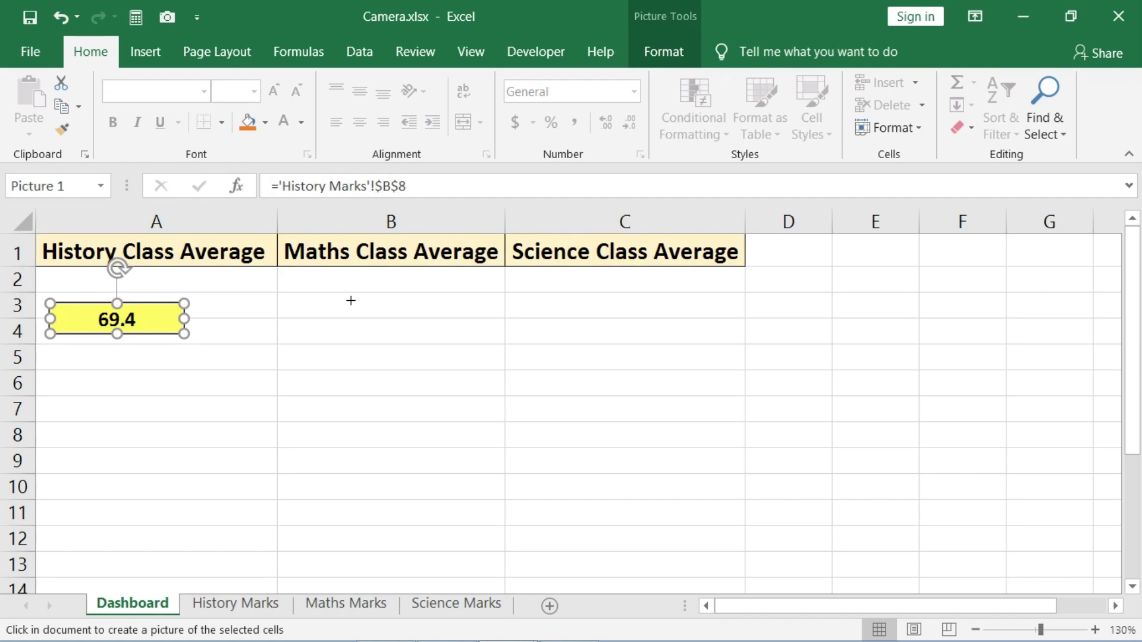
click(337, 312)
click(455, 605)
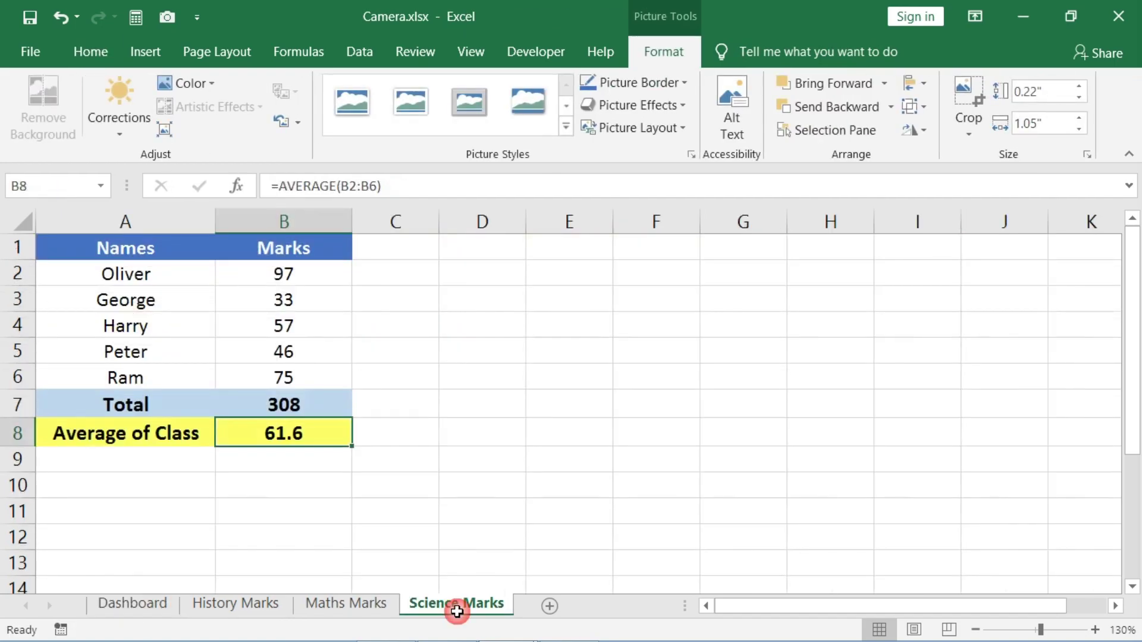
click(170, 18)
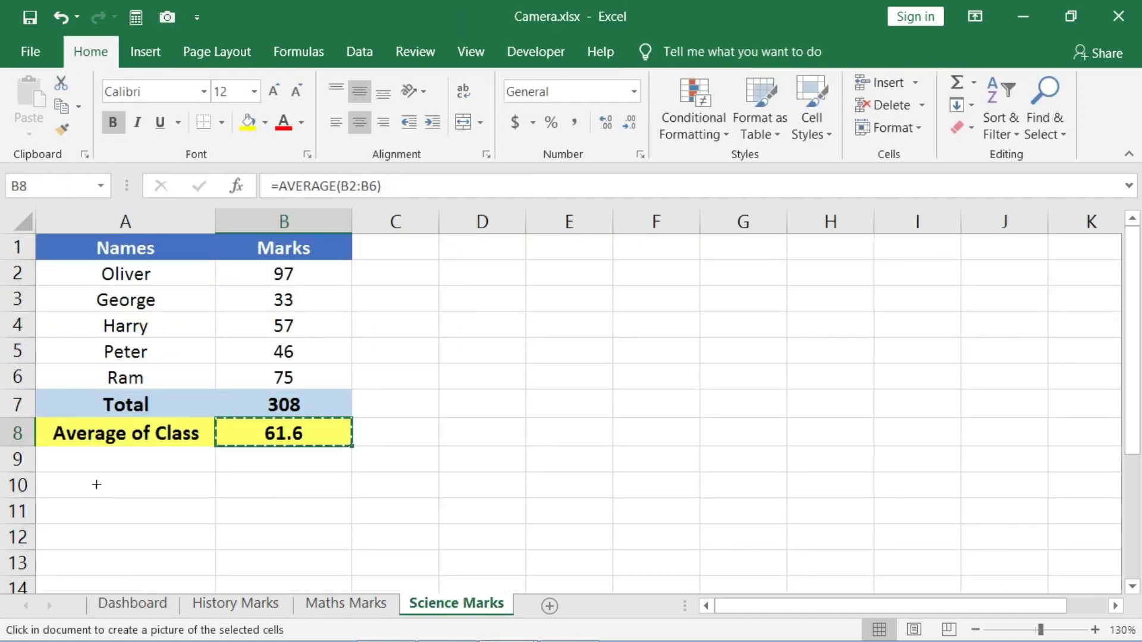
click(126, 602)
click(557, 317)
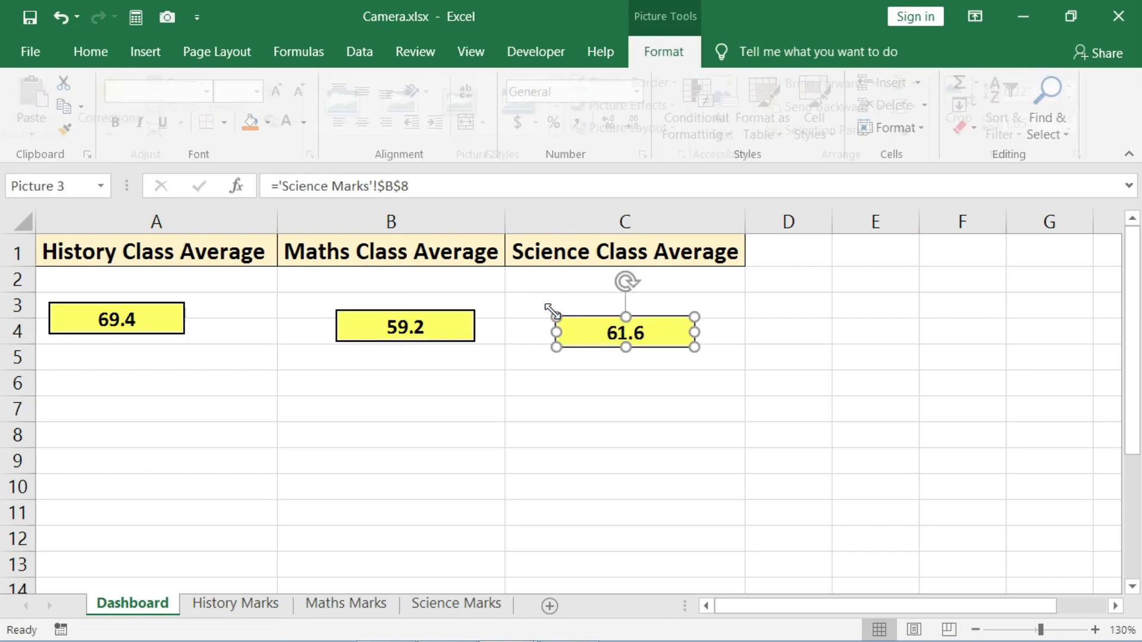
drag(405, 326, 394, 319)
Step: Line up the 61.6 picture, then set History B4 to 80 so the average becomes 74.6
drag(605, 331, 606, 316)
click(612, 387)
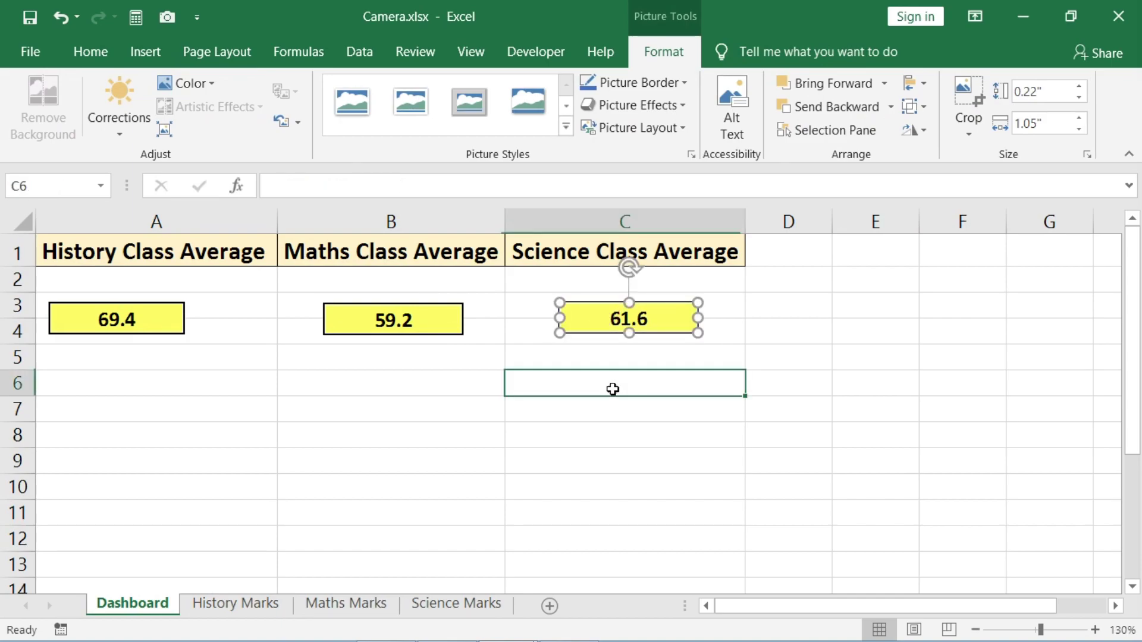
click(250, 605)
click(298, 331)
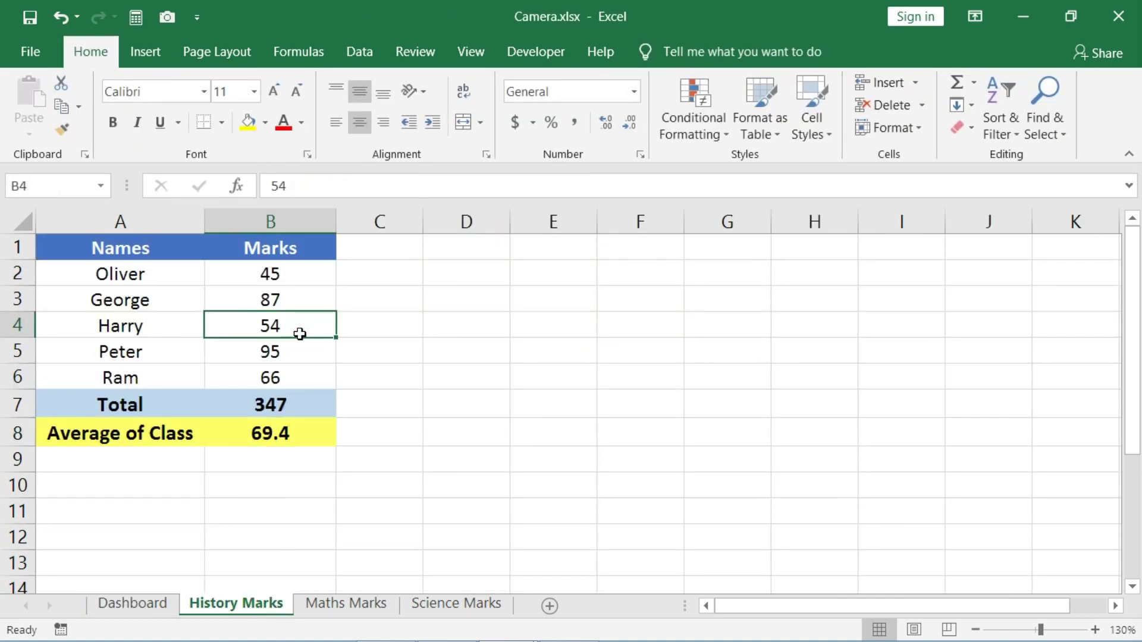
text(80)
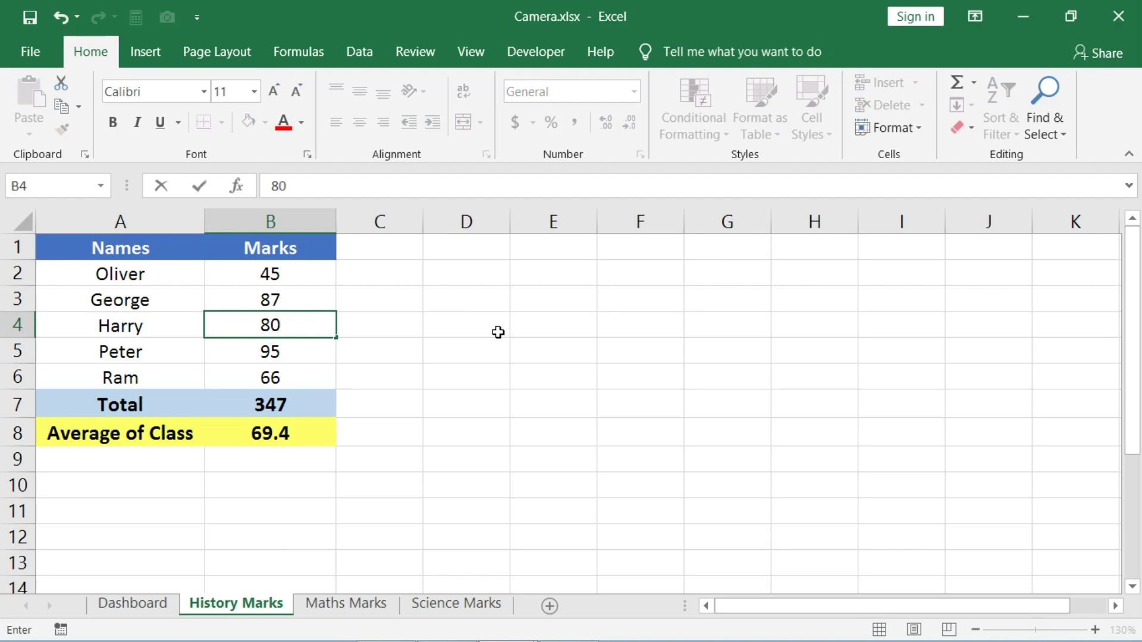
click(498, 332)
click(296, 438)
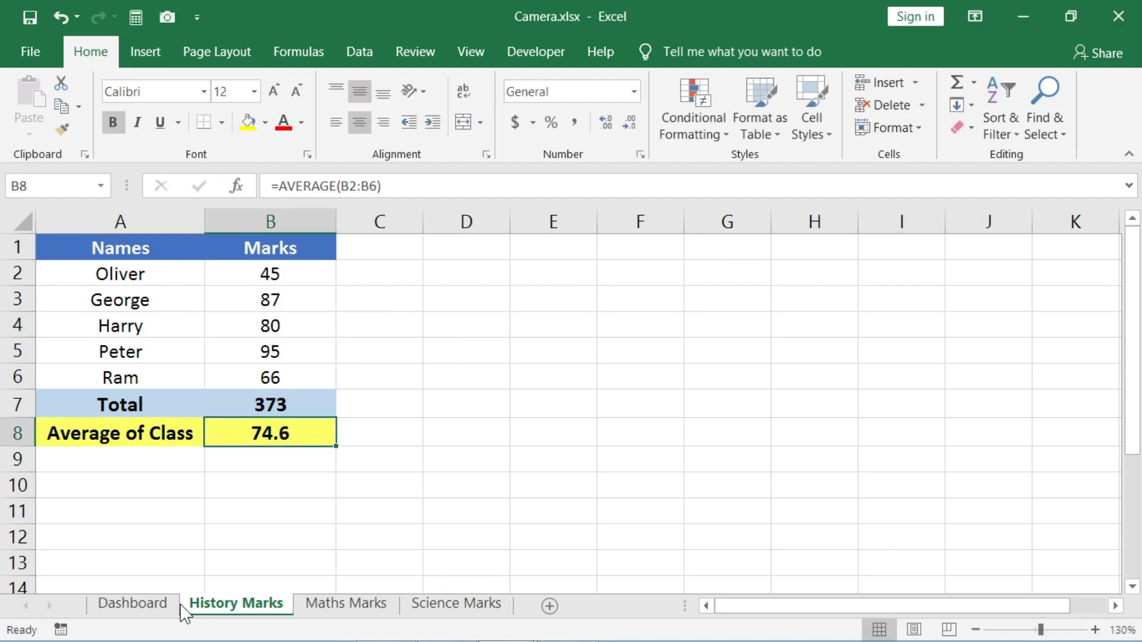
click(134, 604)
click(145, 324)
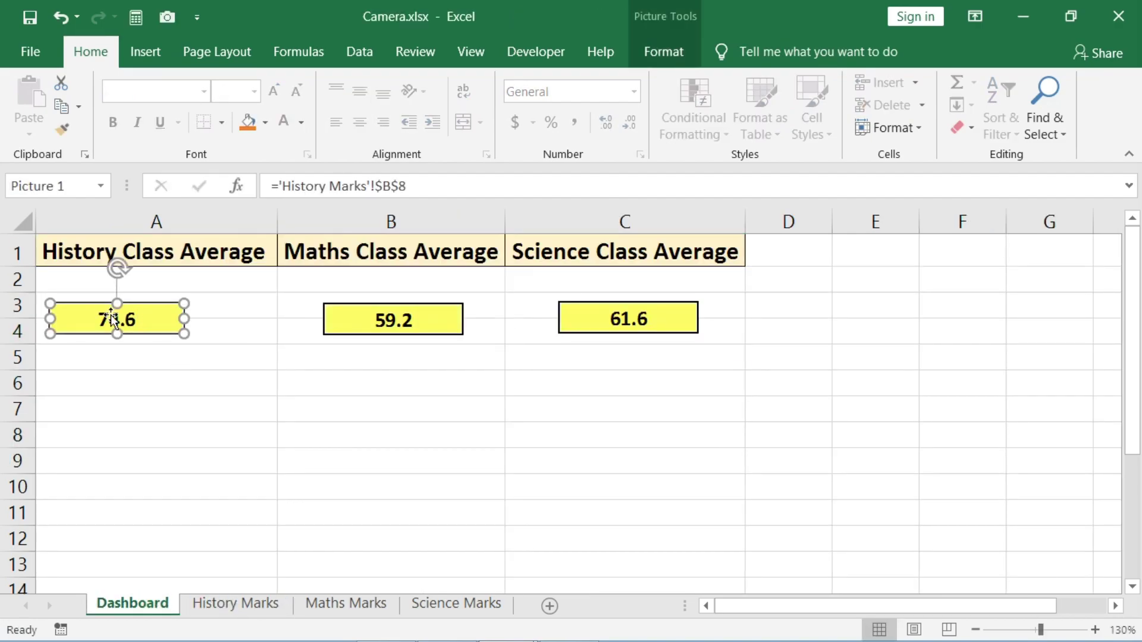
click(453, 360)
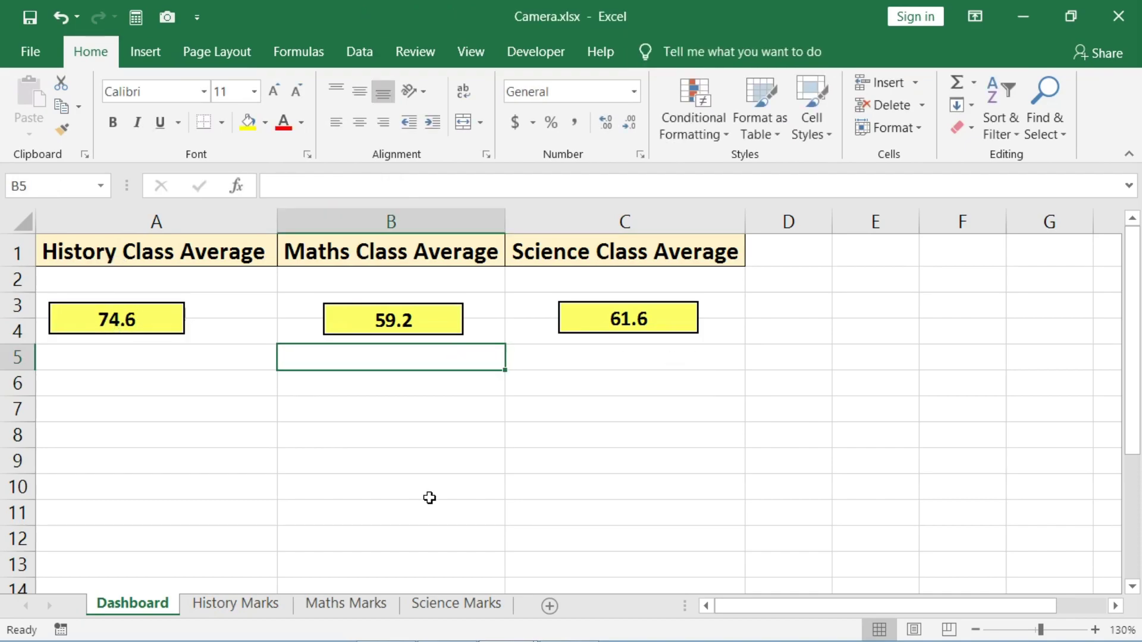
Step: Set the Maths mark in B5 to 55 and confirm the Dashboard shows 53.6
click(351, 604)
click(274, 346)
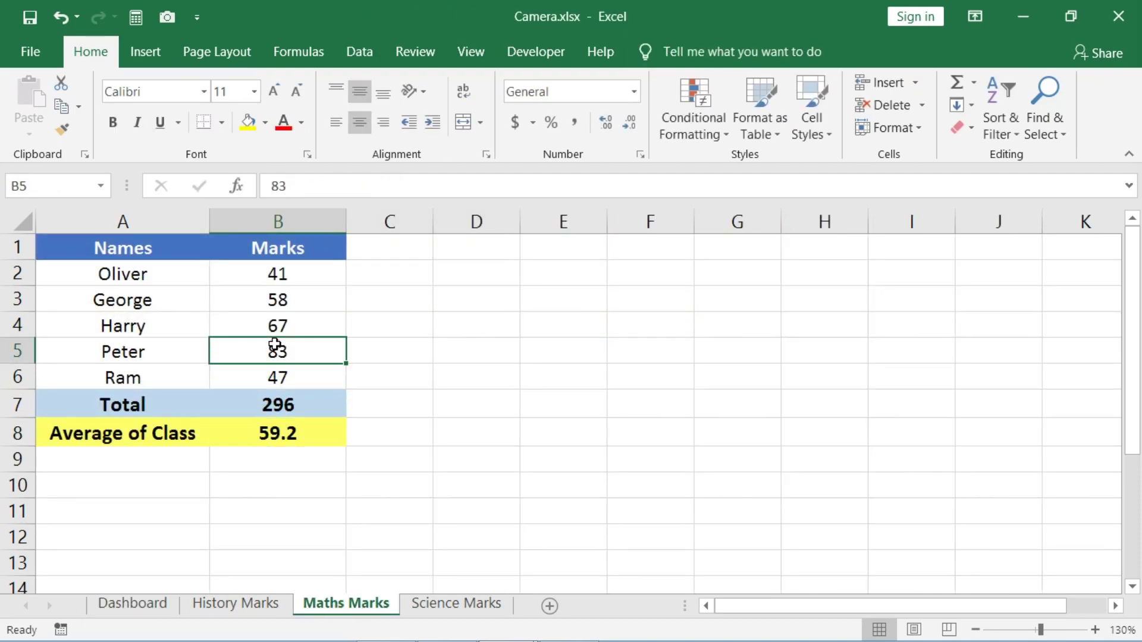
text(55)
click(395, 349)
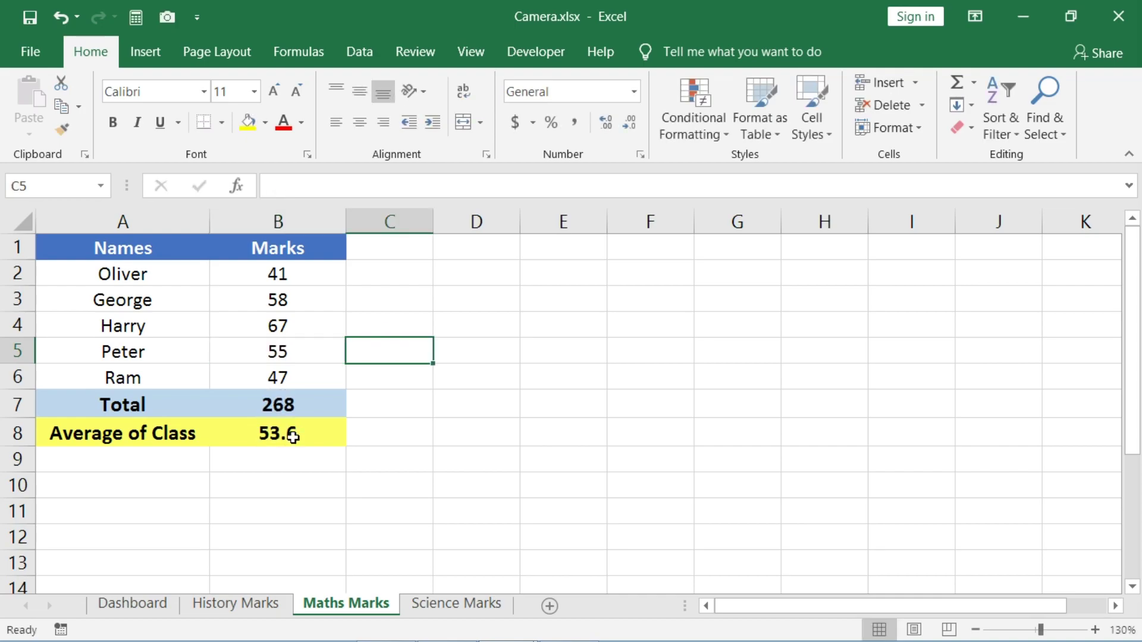
click(158, 604)
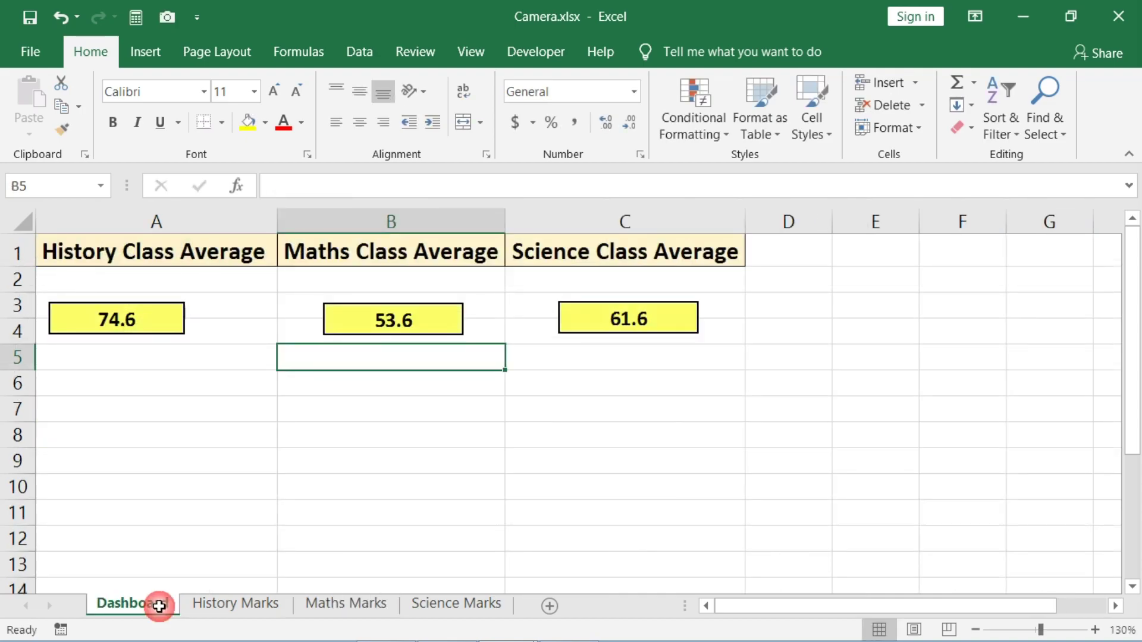
click(407, 324)
click(457, 374)
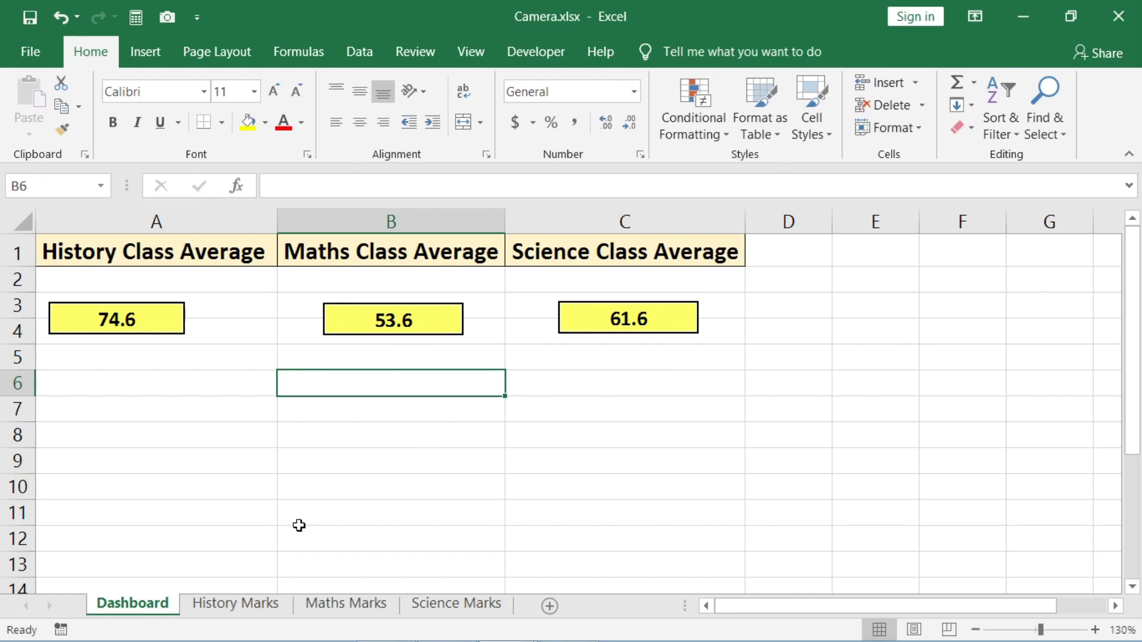
Step: Select the History Marks table A1:B8
click(257, 605)
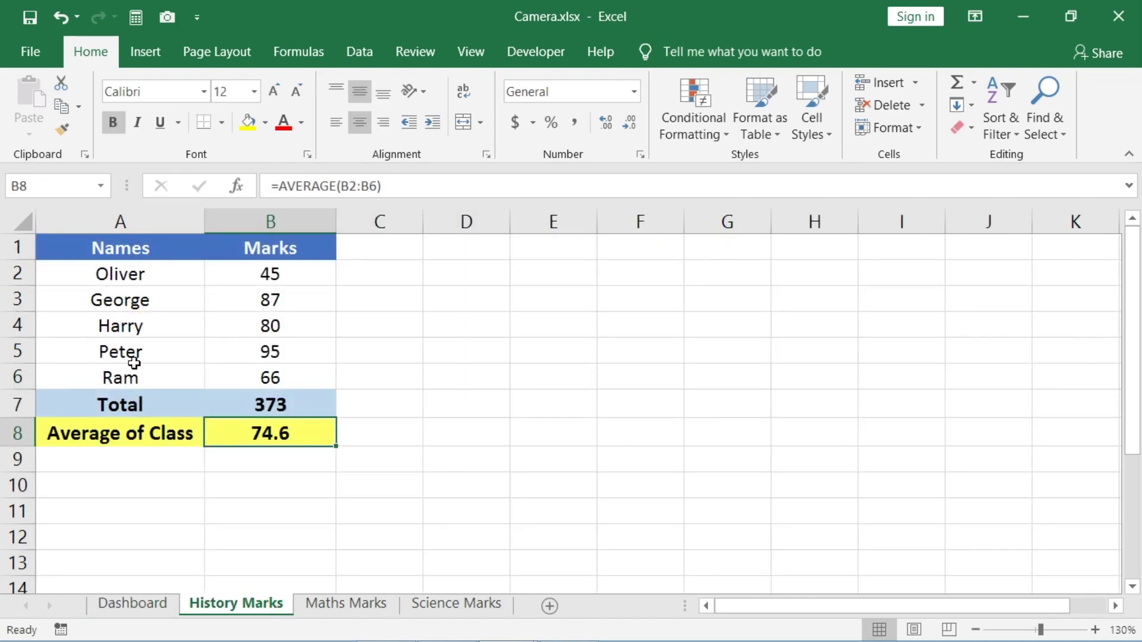
click(121, 249)
drag(120, 249, 280, 446)
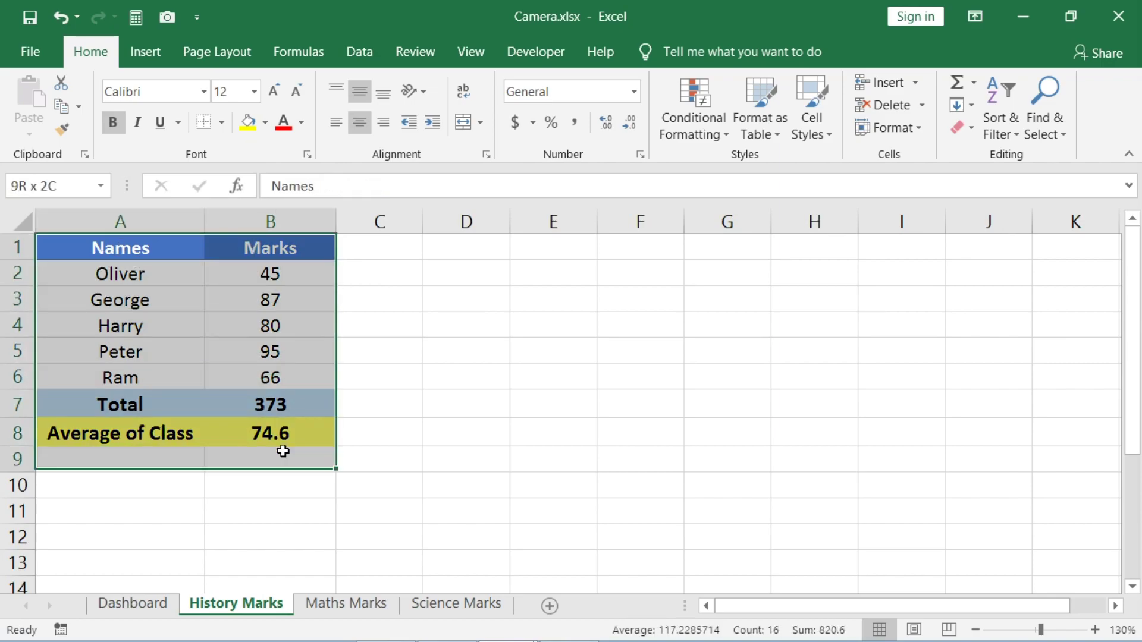
click(417, 410)
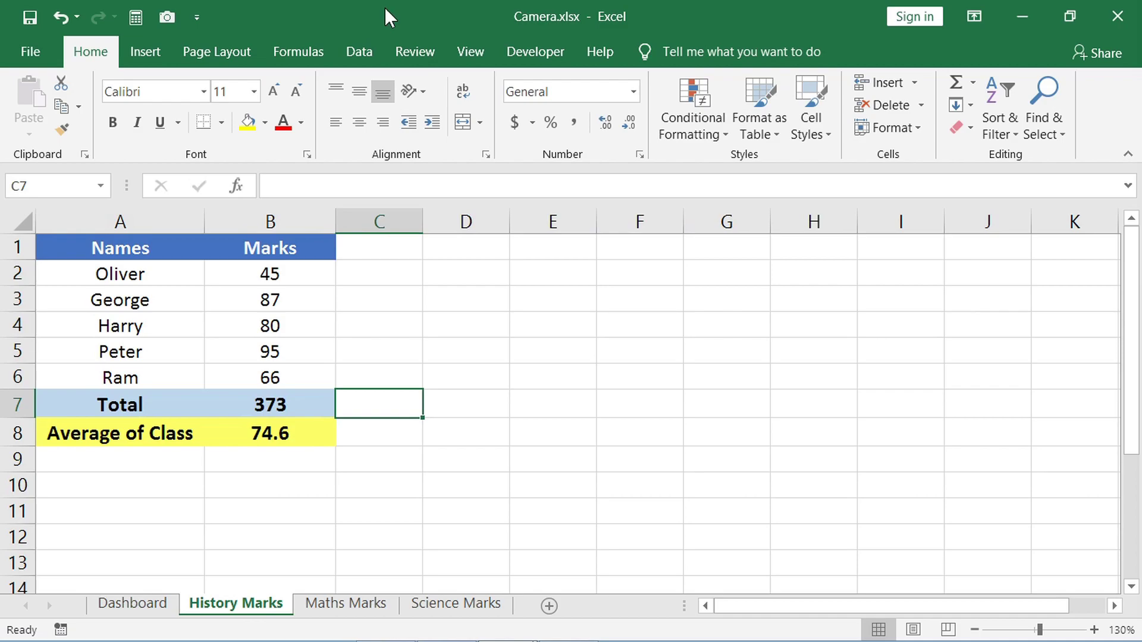
Step: Arrange the Camera and Book1 workbooks vertically side by side
click(480, 49)
click(651, 127)
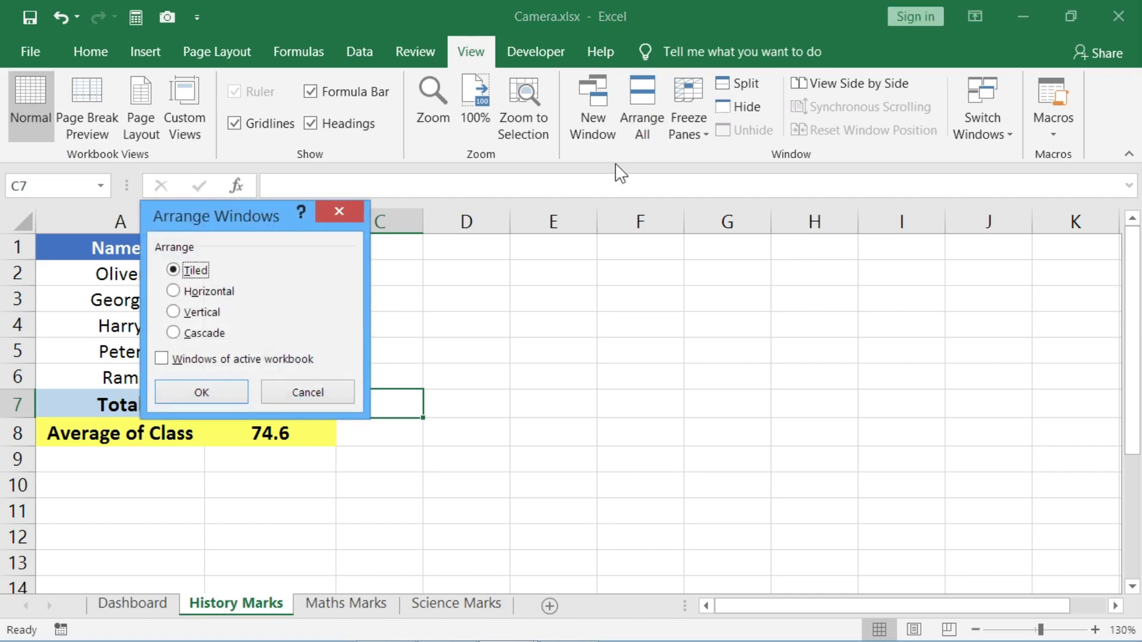
click(202, 313)
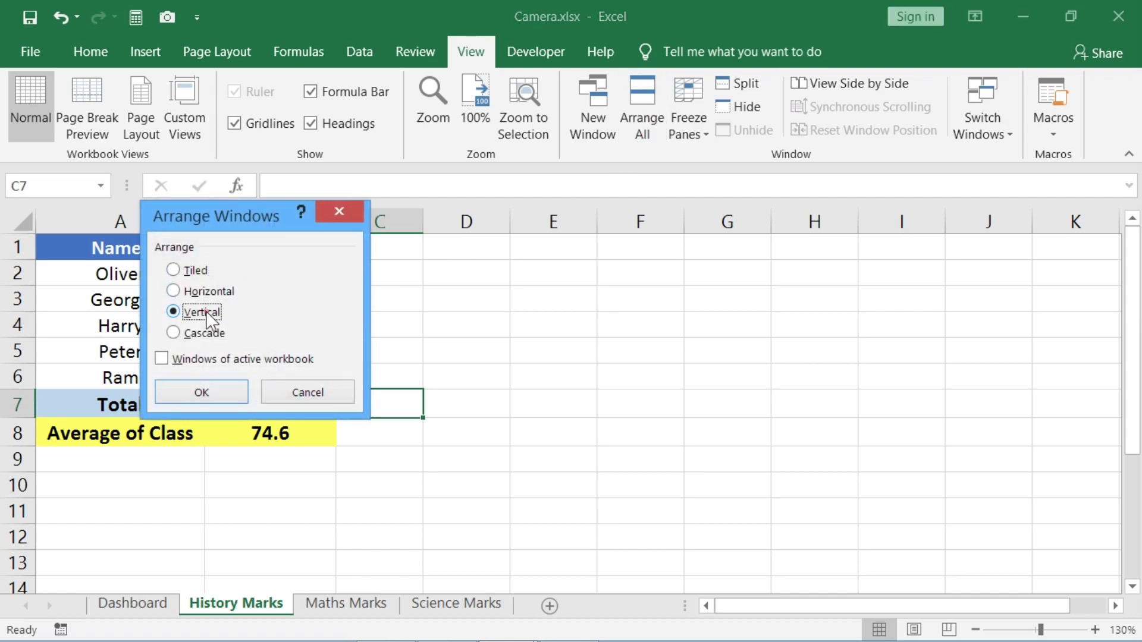
click(201, 391)
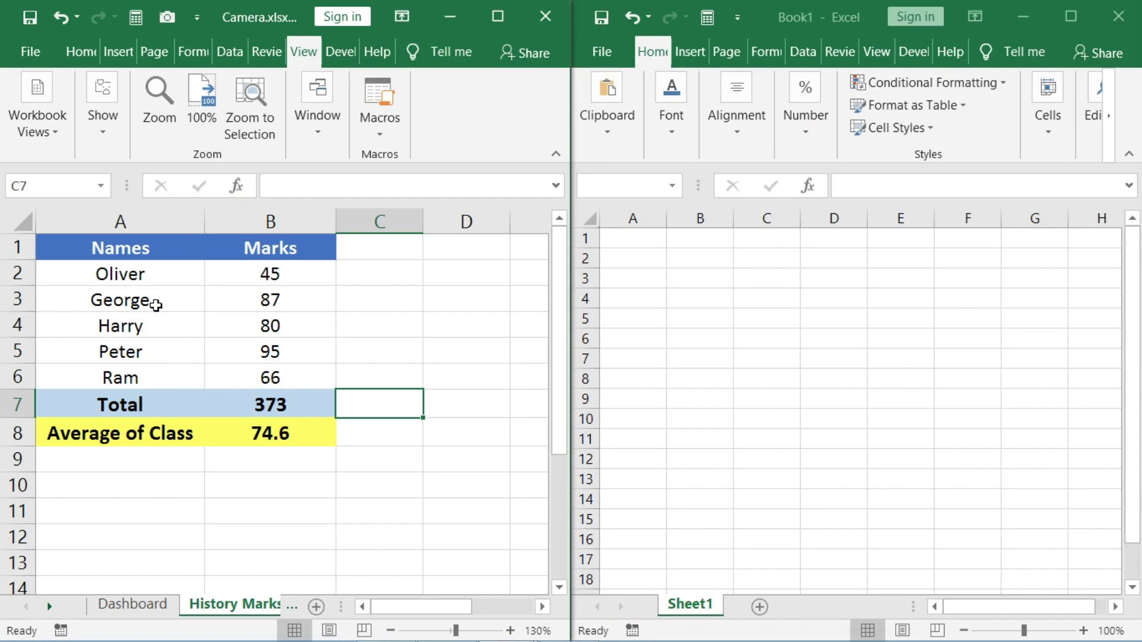
Step: Camera-capture History Marks A1:B8 and drop the linked picture into Book1 near D7
drag(145, 250, 261, 394)
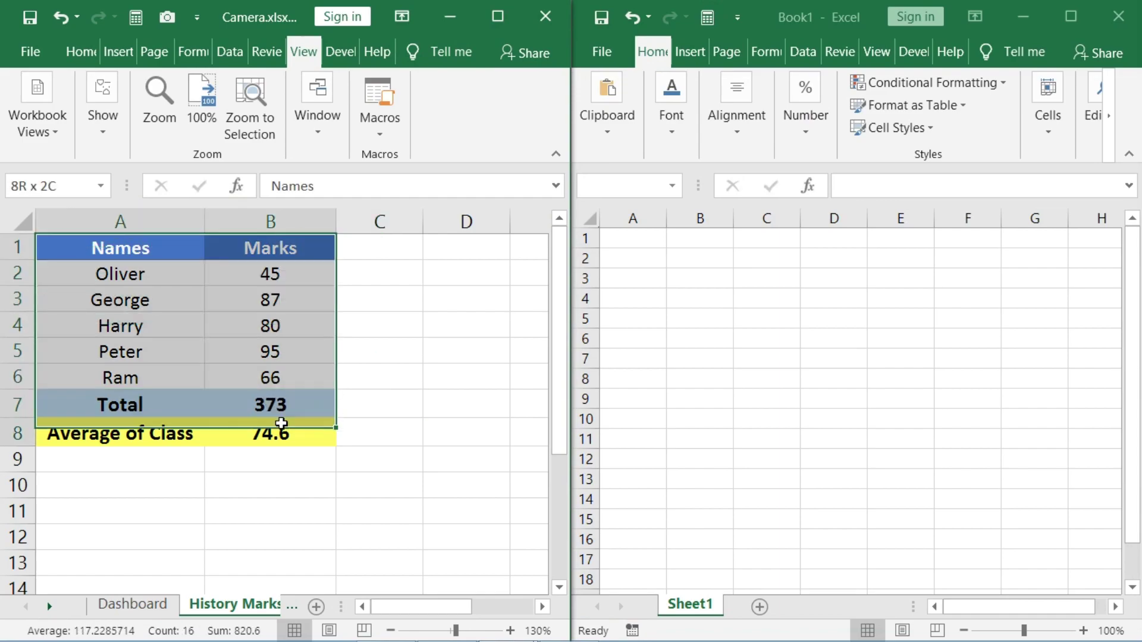
drag(281, 424, 280, 433)
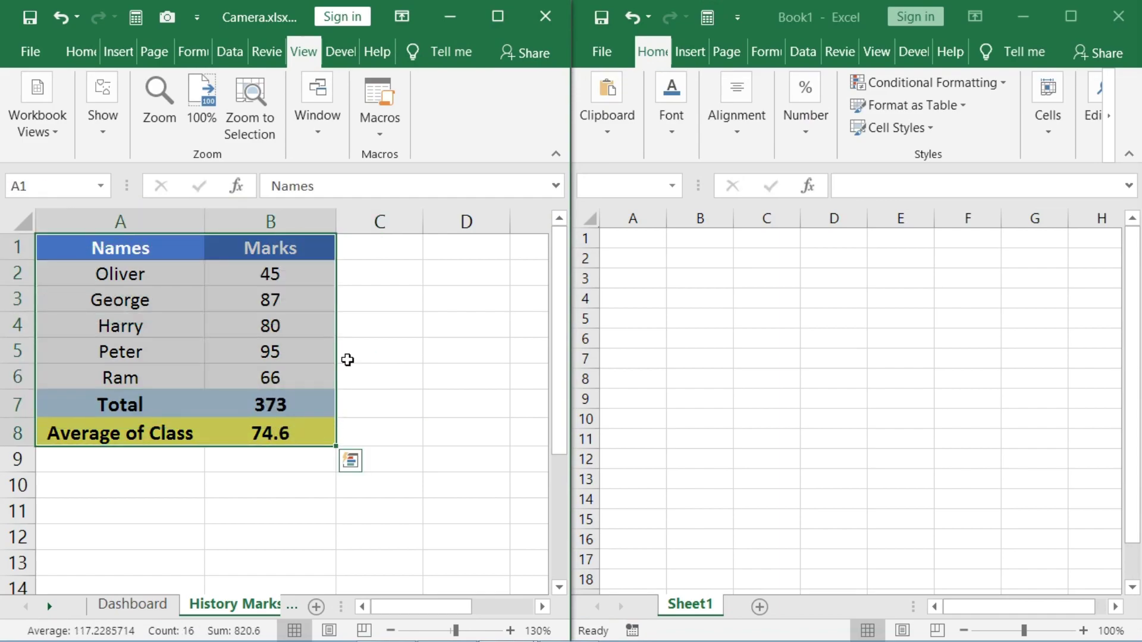
click(168, 21)
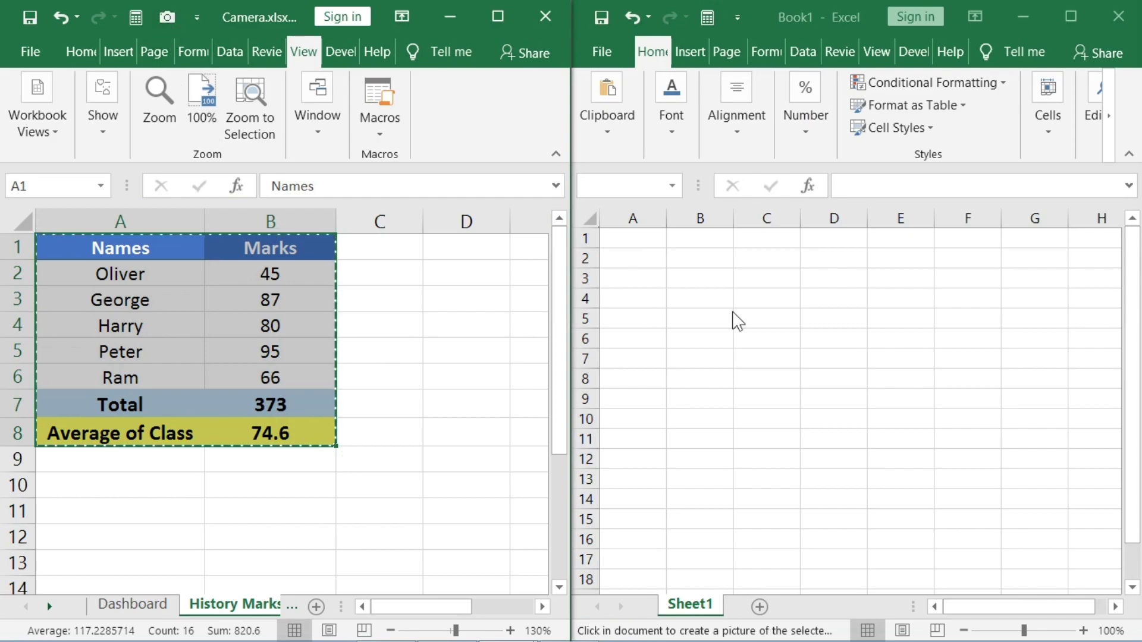
click(819, 349)
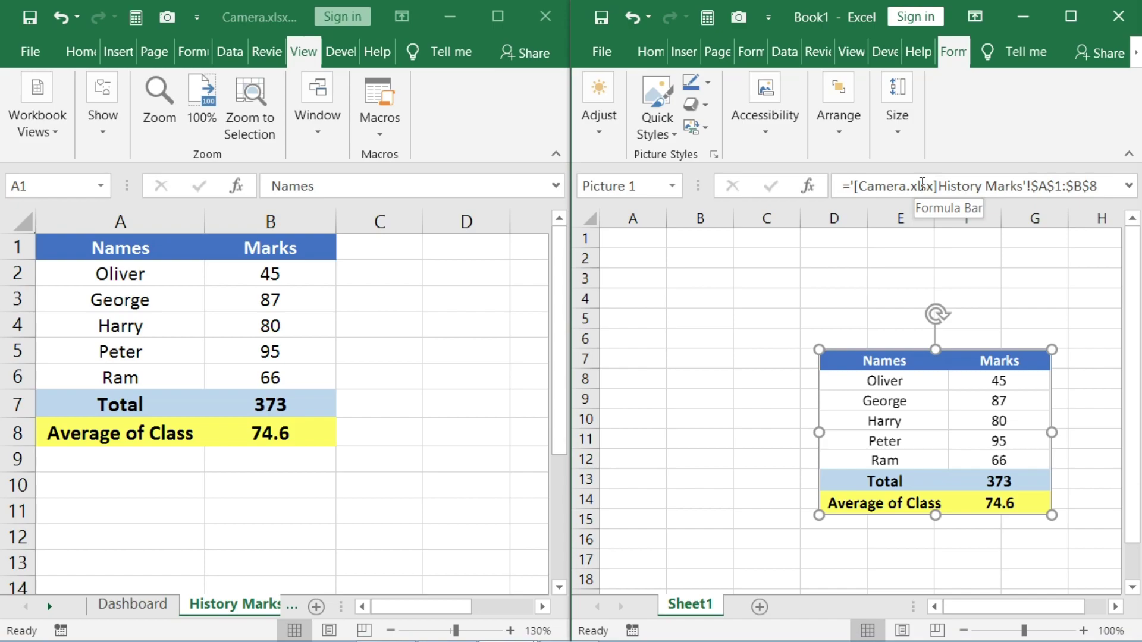
drag(1024, 631, 1033, 631)
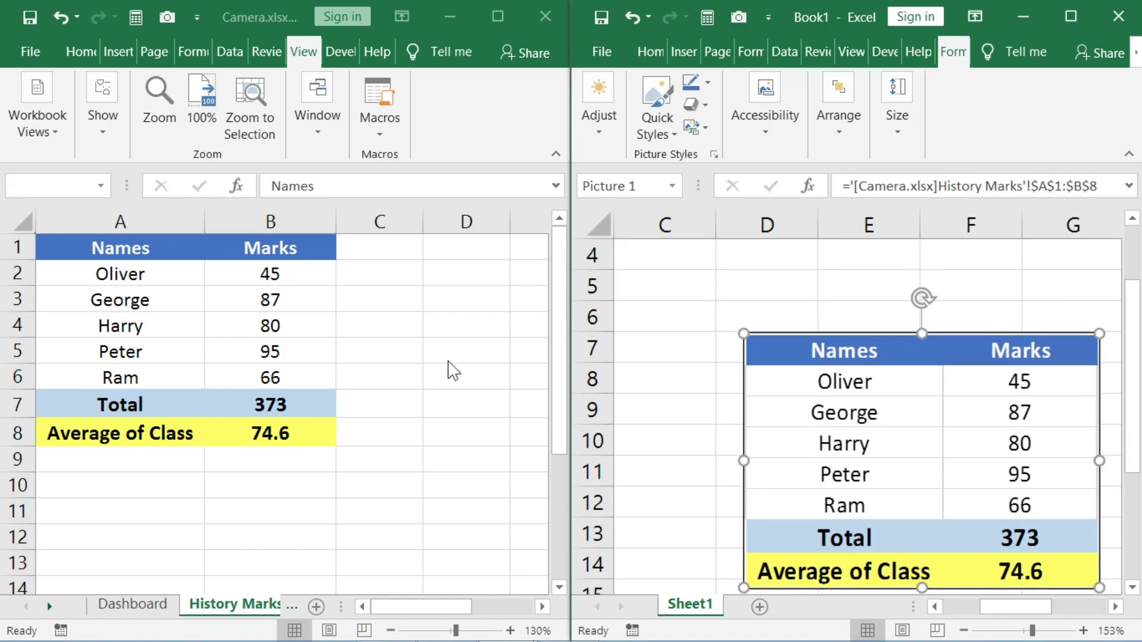
Step: Change B3 from 87 to 55 and confirm Book1's picture shows Total 341, Average 68.2
click(327, 315)
click(306, 297)
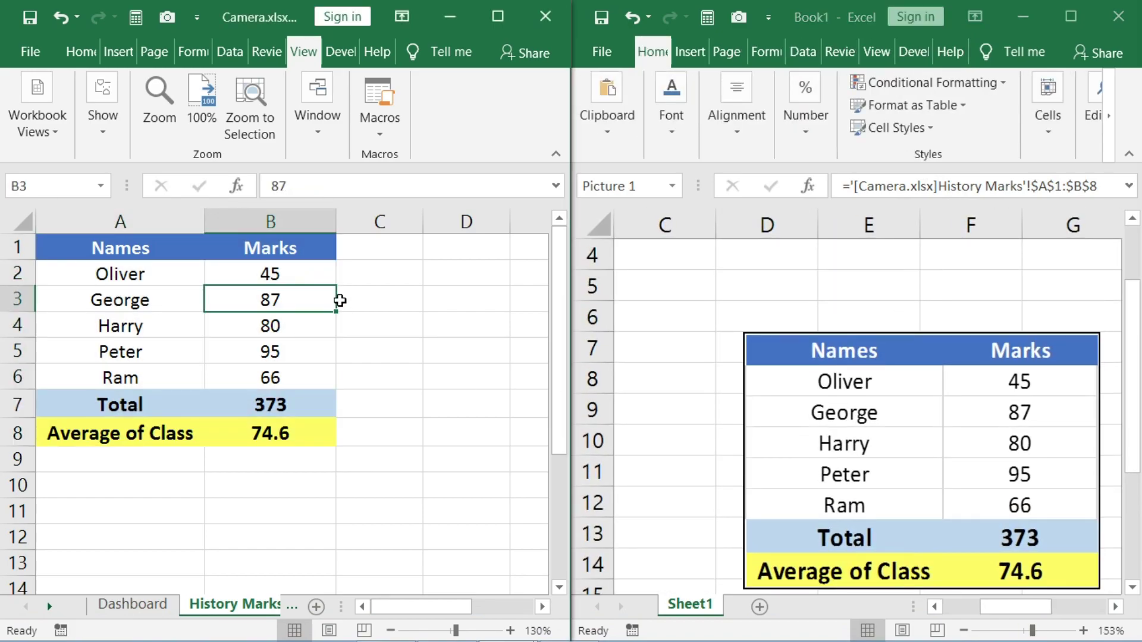
text(55)
click(385, 315)
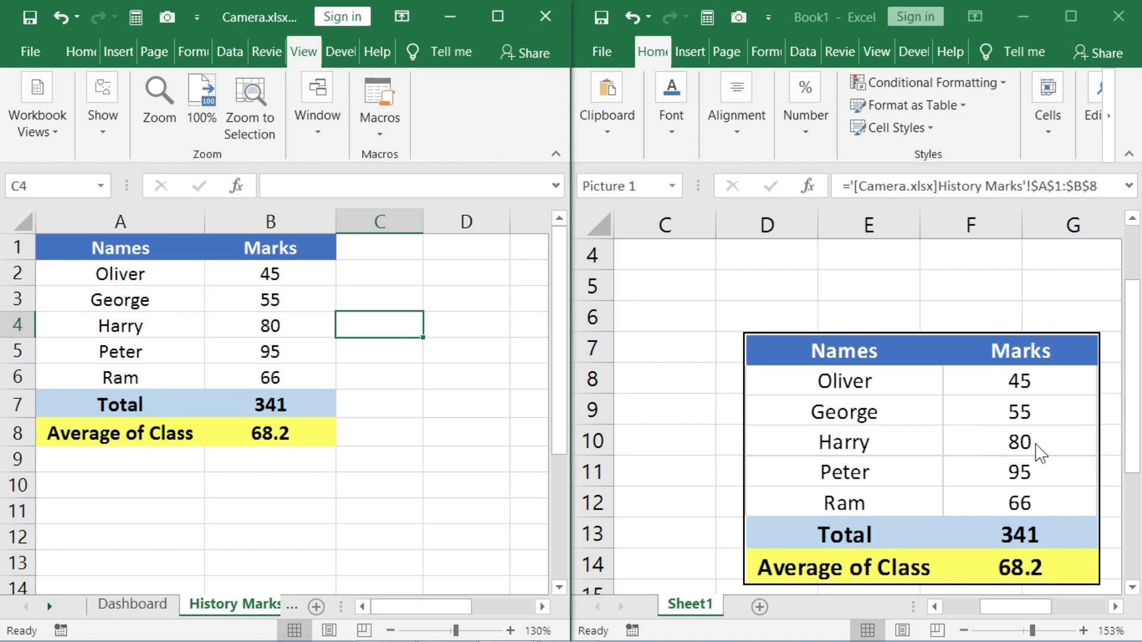
click(1047, 413)
click(883, 286)
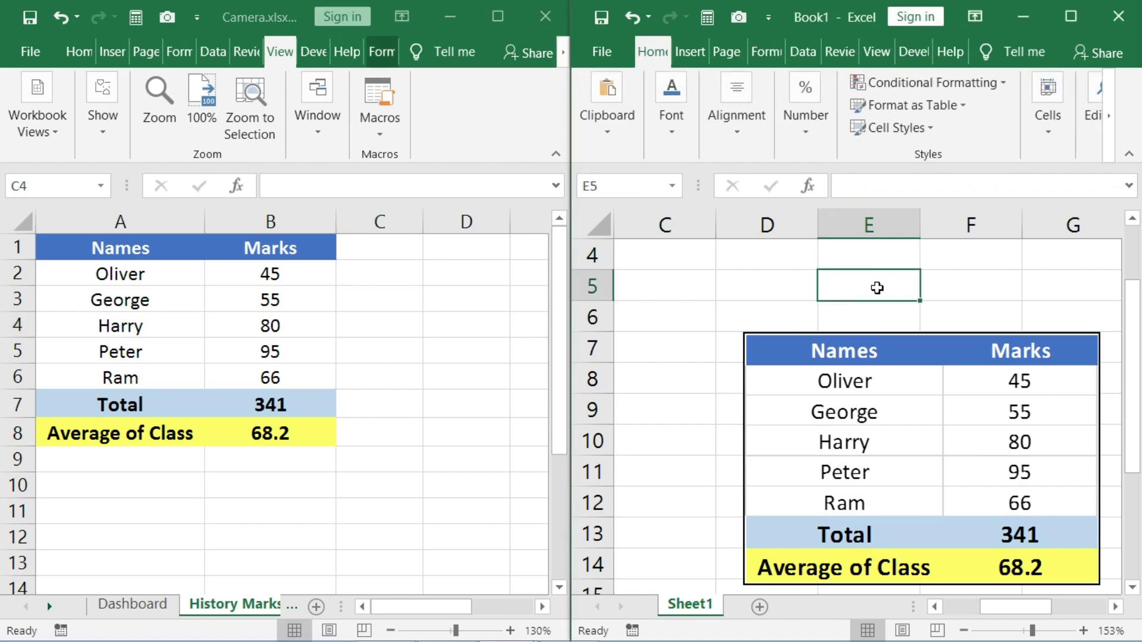
click(866, 359)
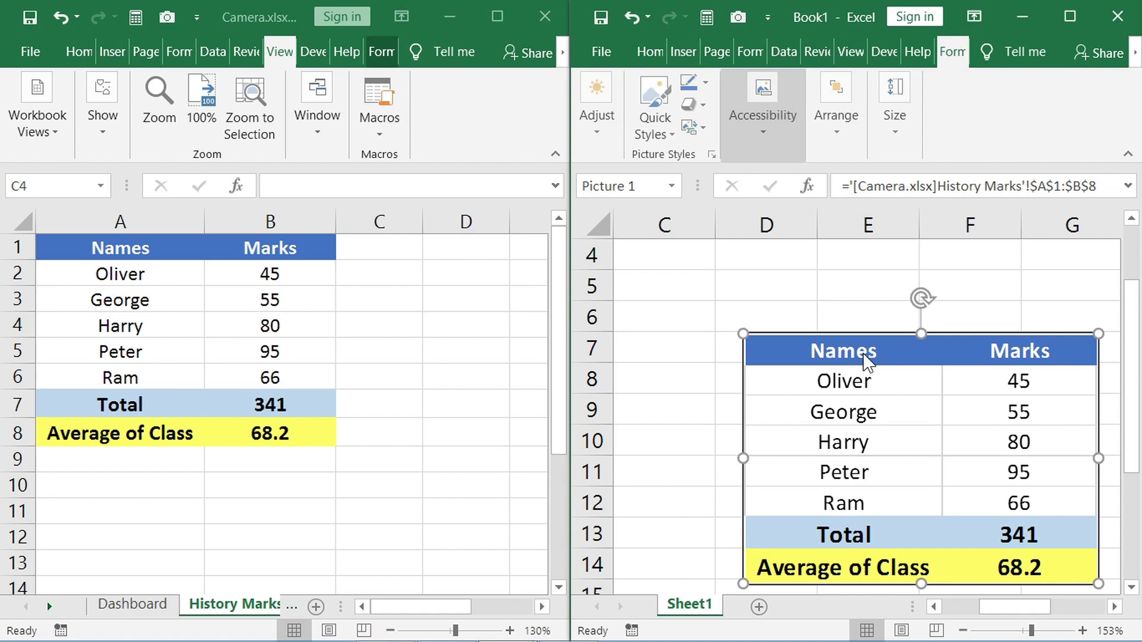
Step: Break Book1's external link to Camera.xlsx in Edit Links, confirming the permanent break
click(786, 51)
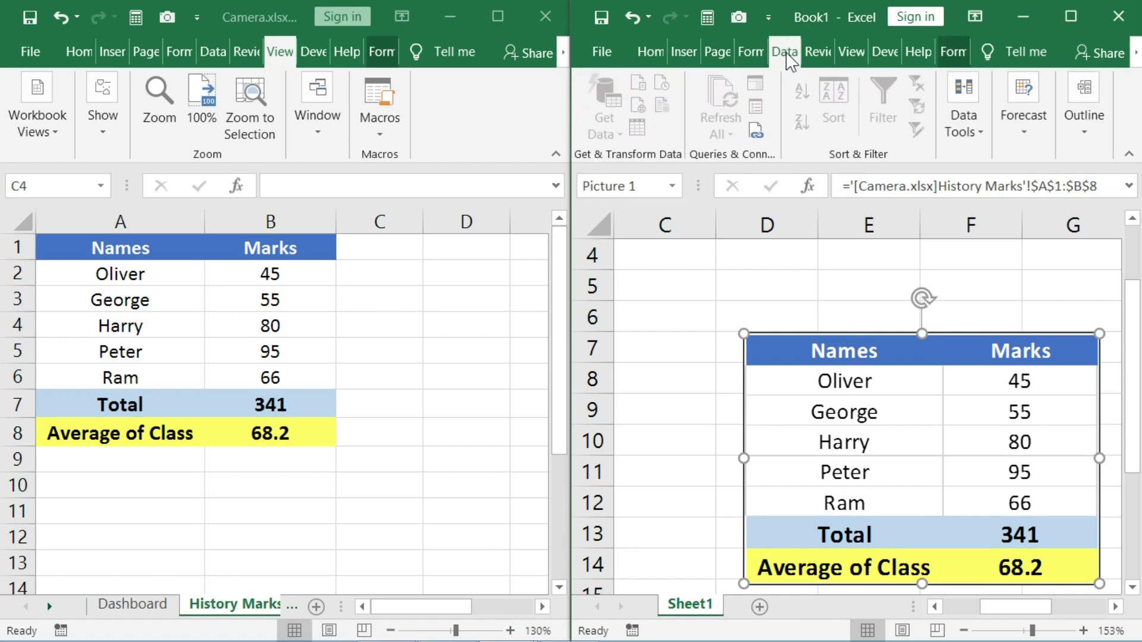
click(757, 131)
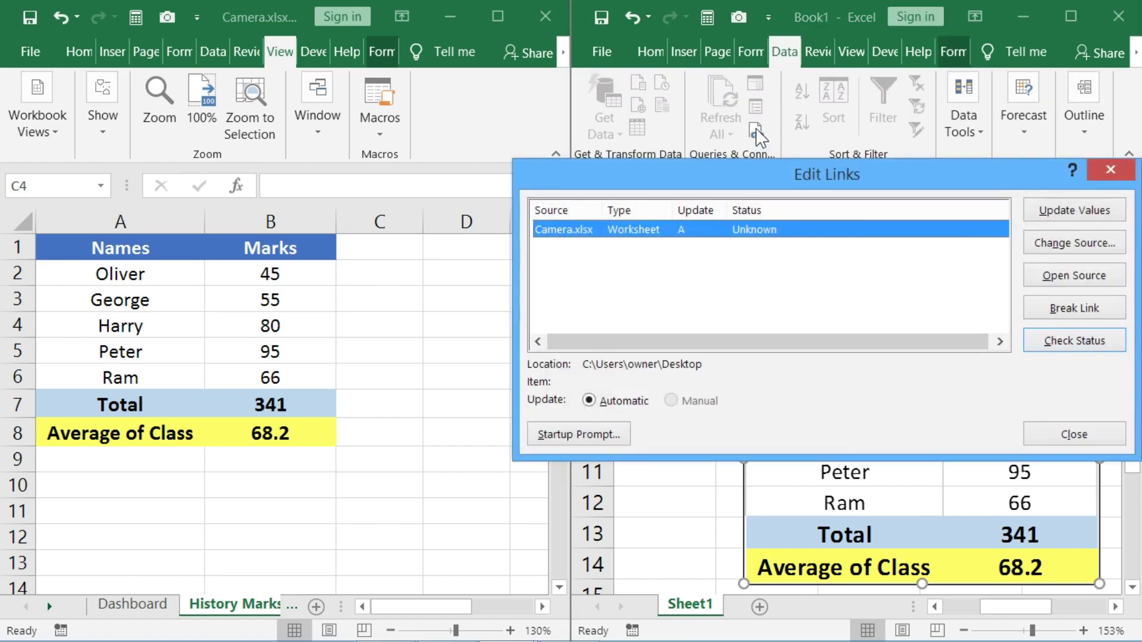
click(1059, 302)
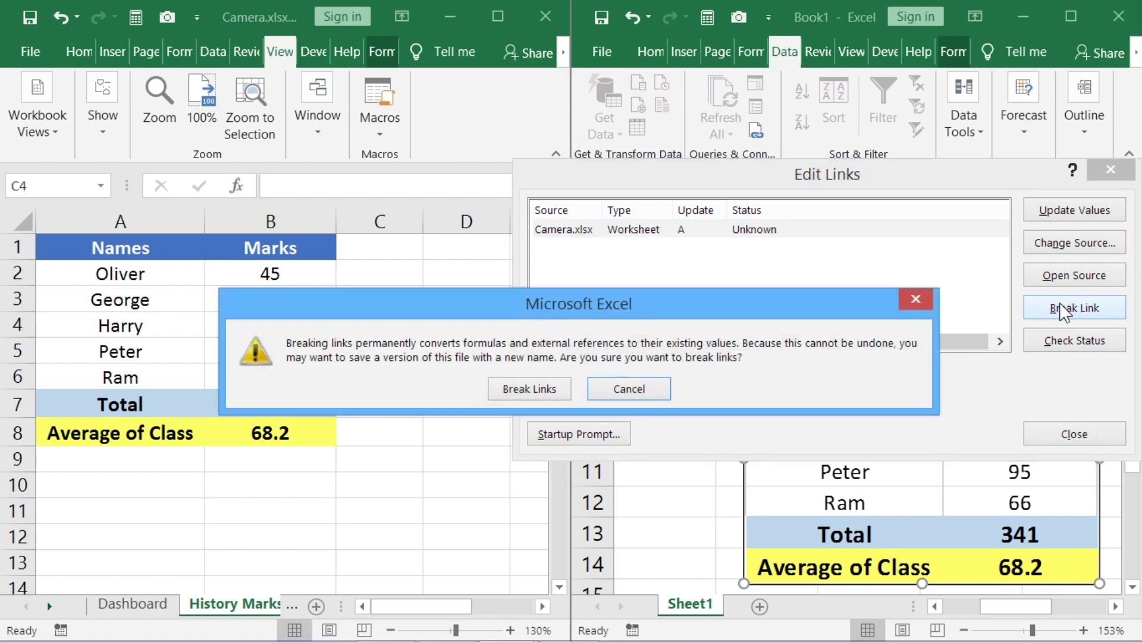
click(554, 402)
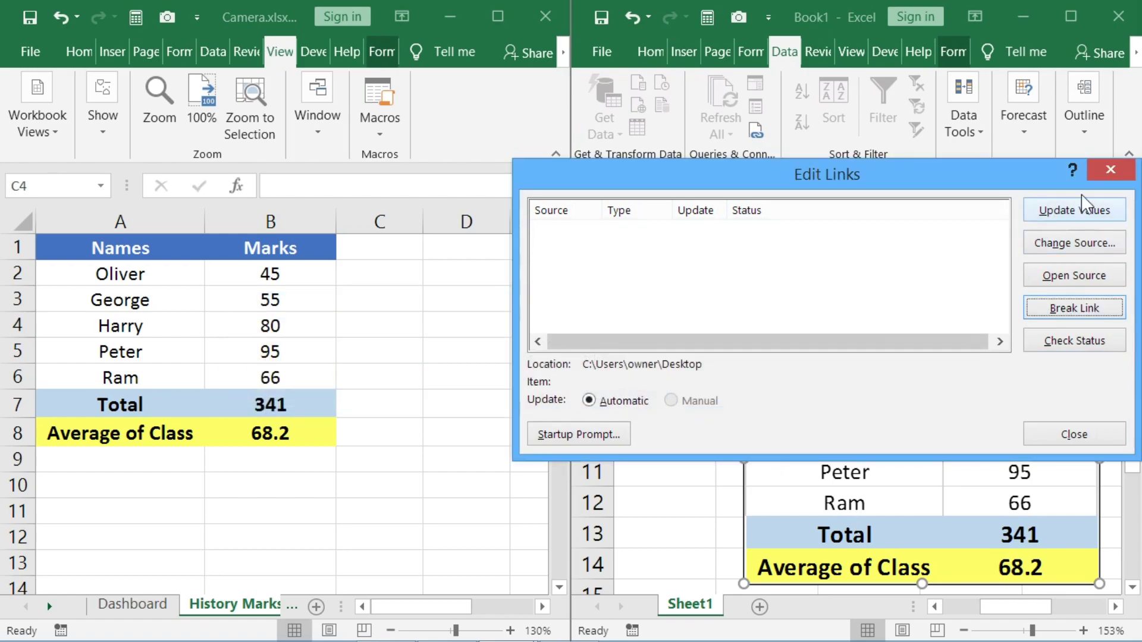
click(1110, 170)
Step: In Camera.xlsx, change the History mark in B2 from 45 to 55, raising the total to 351
click(843, 280)
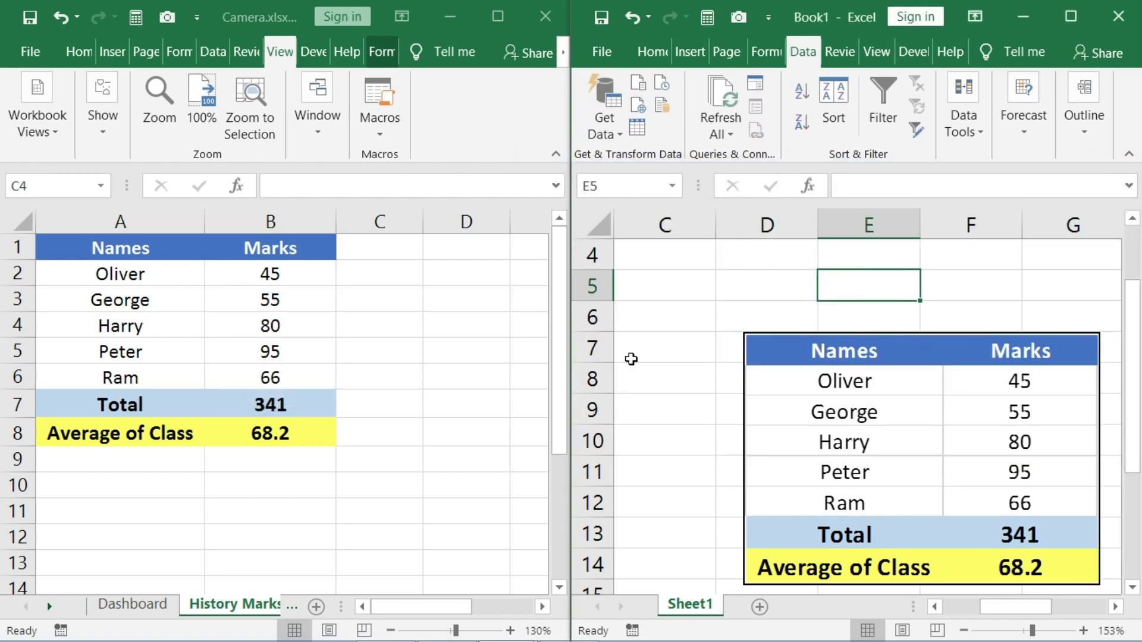
click(287, 300)
click(303, 265)
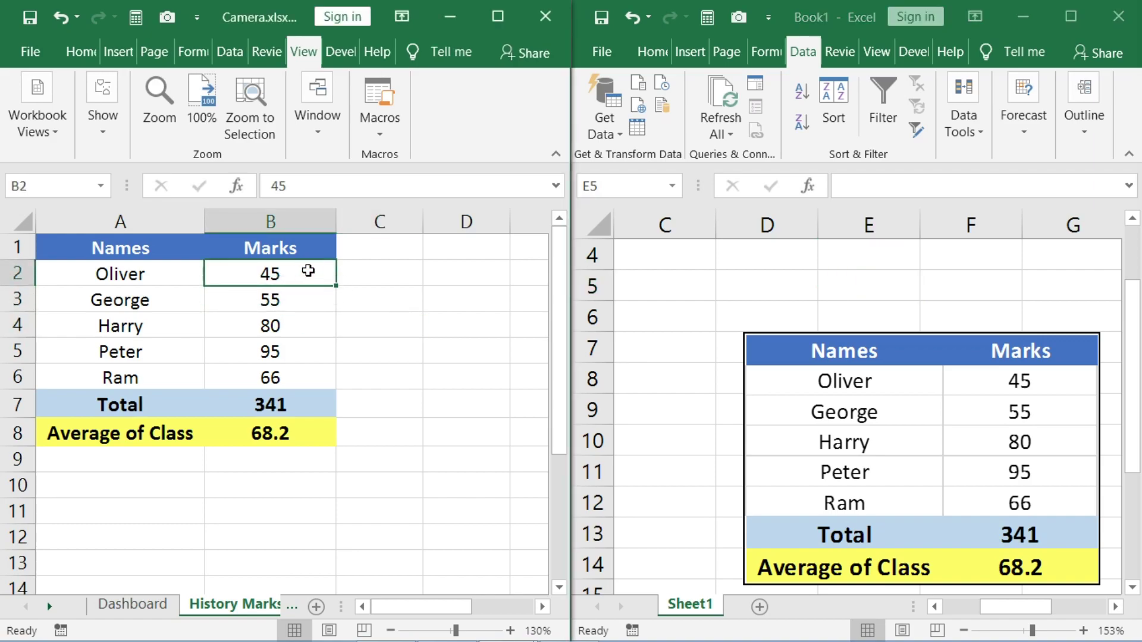
text(55)
click(408, 308)
Step: Verify Book1's unlinked table picture still shows Total 341 and Average 68.2
click(973, 410)
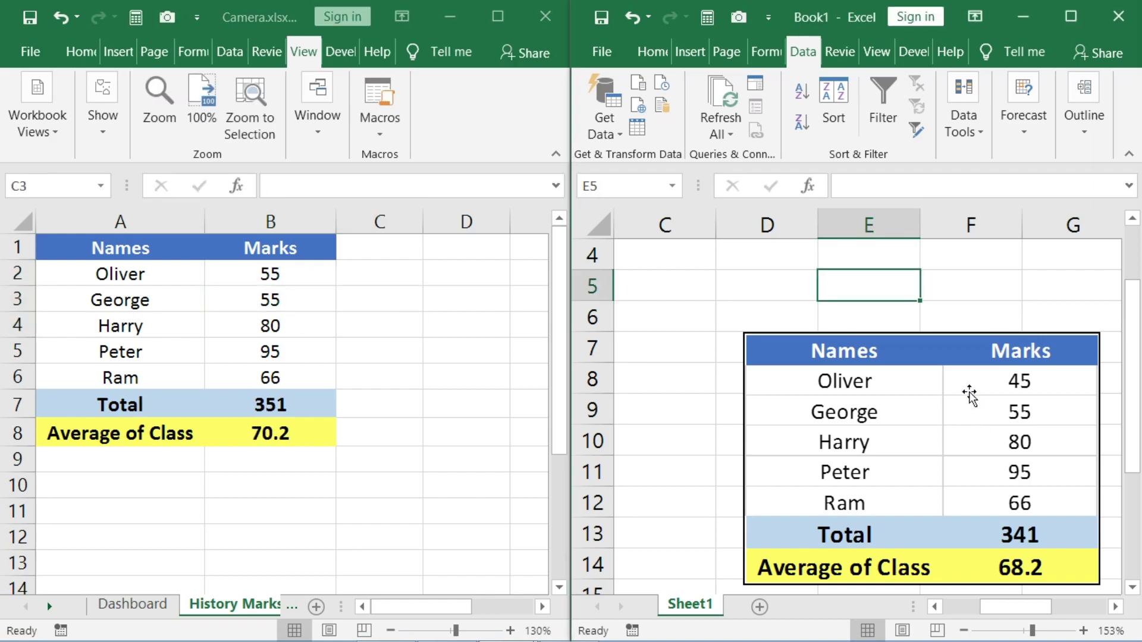
click(962, 356)
click(872, 270)
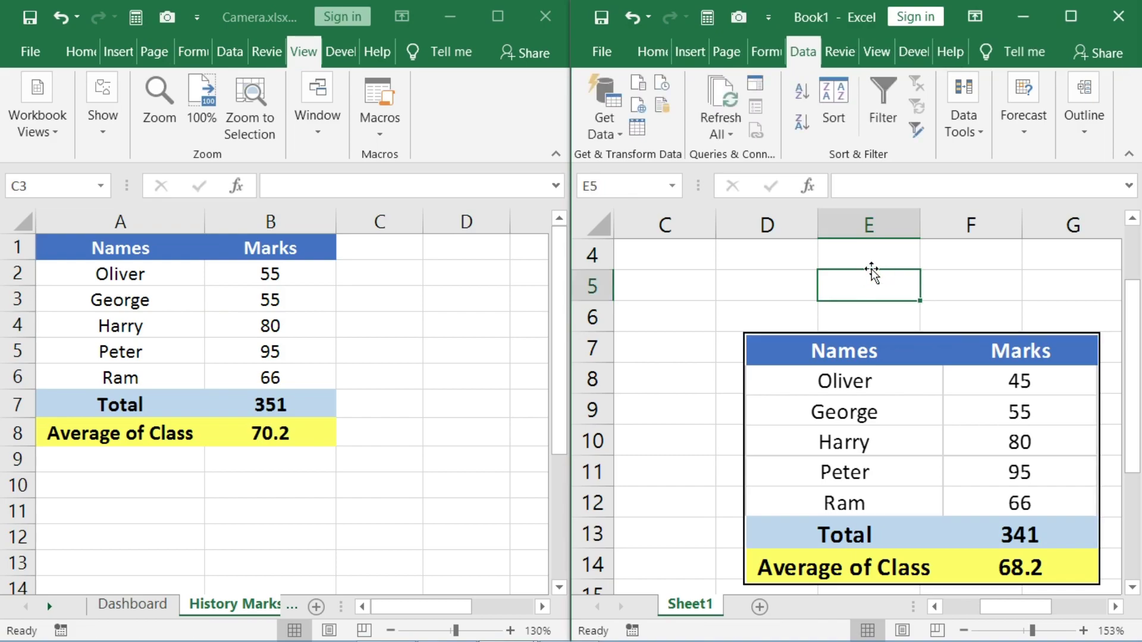